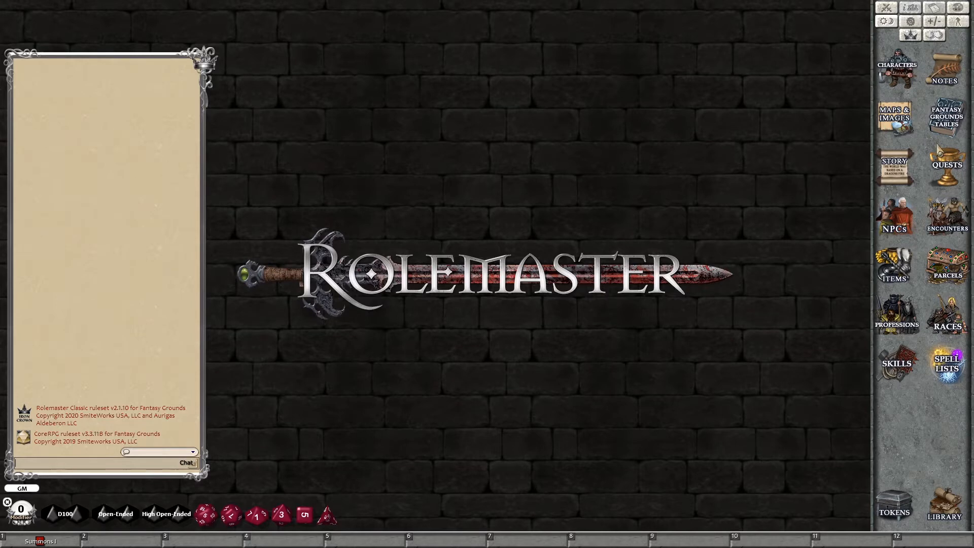
Open Virula's character sheet from the character list and move it beside the sidebar.
click(898, 64)
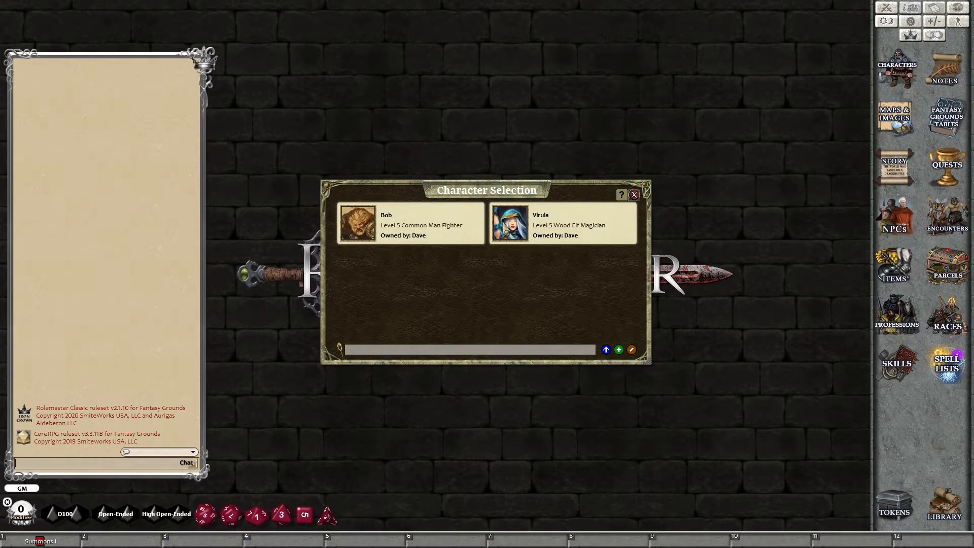
click(505, 224)
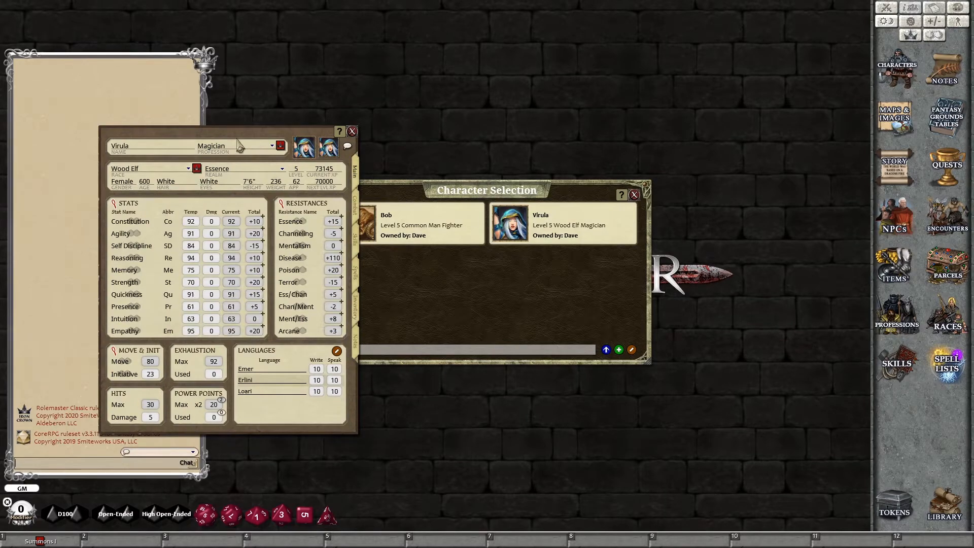
drag(238, 137, 746, 158)
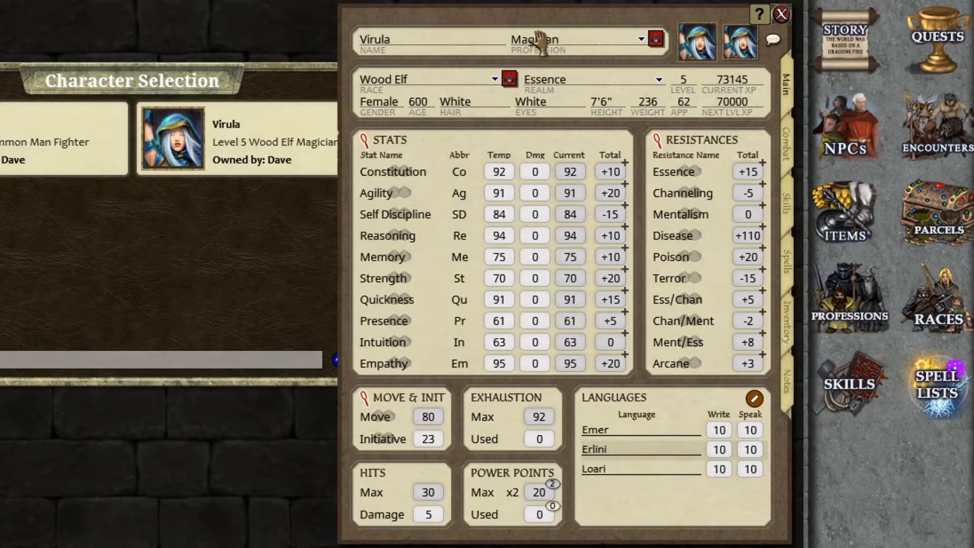
Open the online help for the character sheet and skim the Rolemaster Classic character creation page.
click(760, 16)
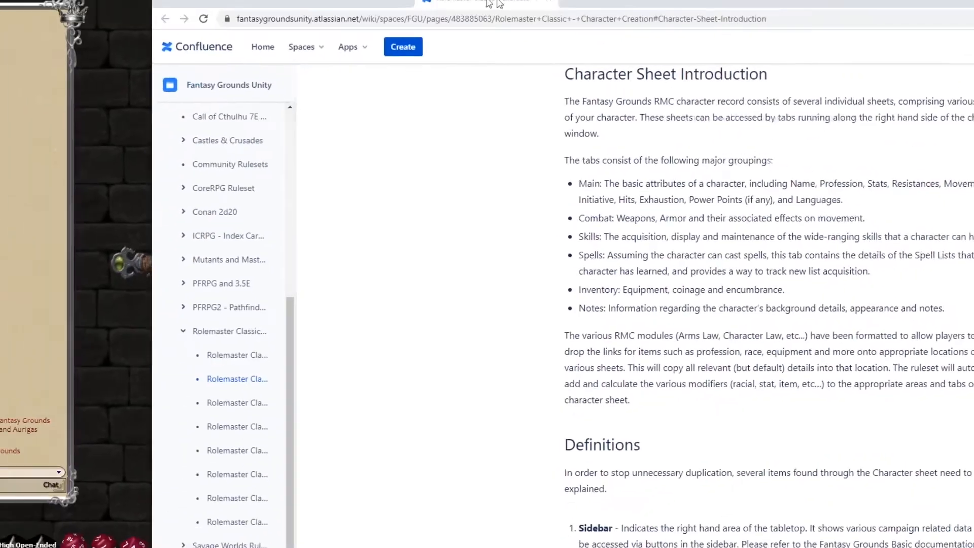
scroll(525, 226, up, 13)
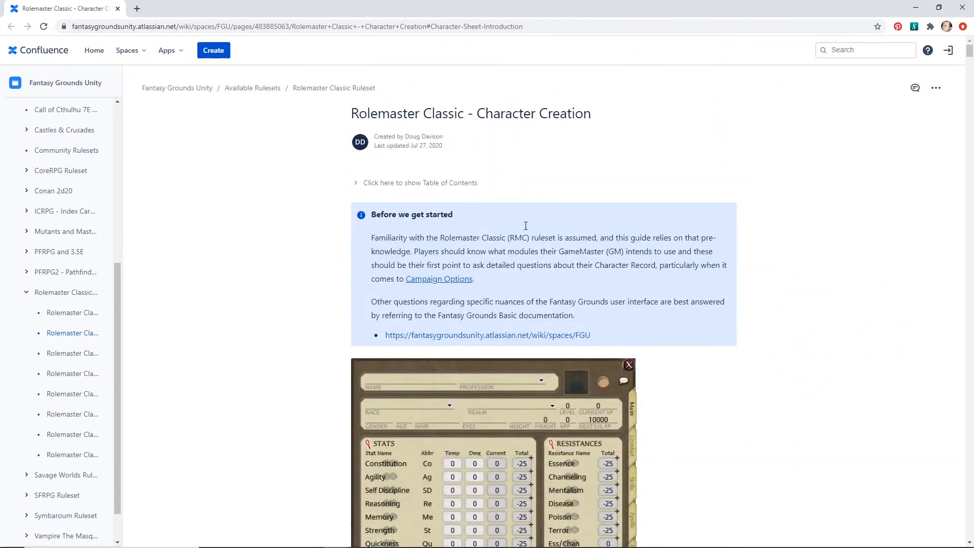
scroll(525, 226, down, 20)
scroll(526, 226, down, 20)
scroll(526, 226, down, 20)
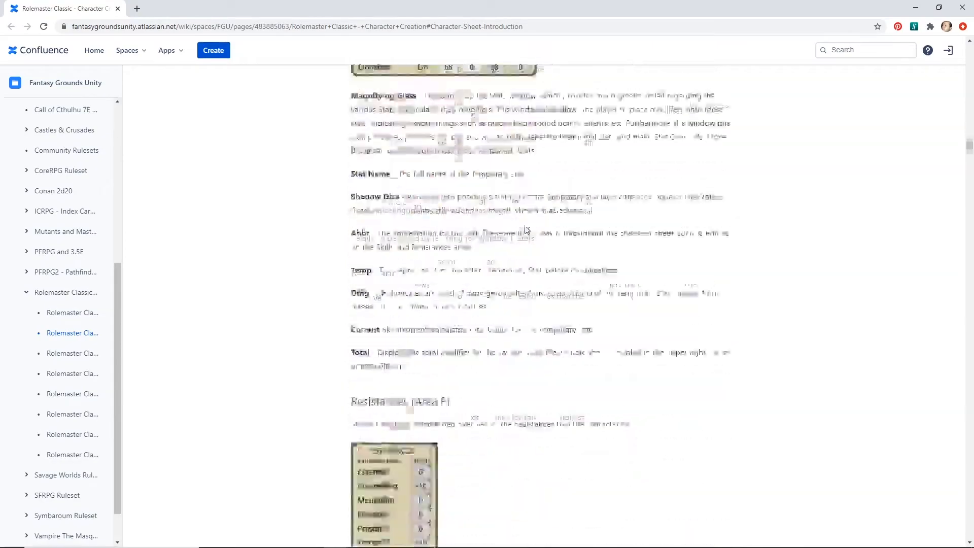
scroll(526, 230, down, 20)
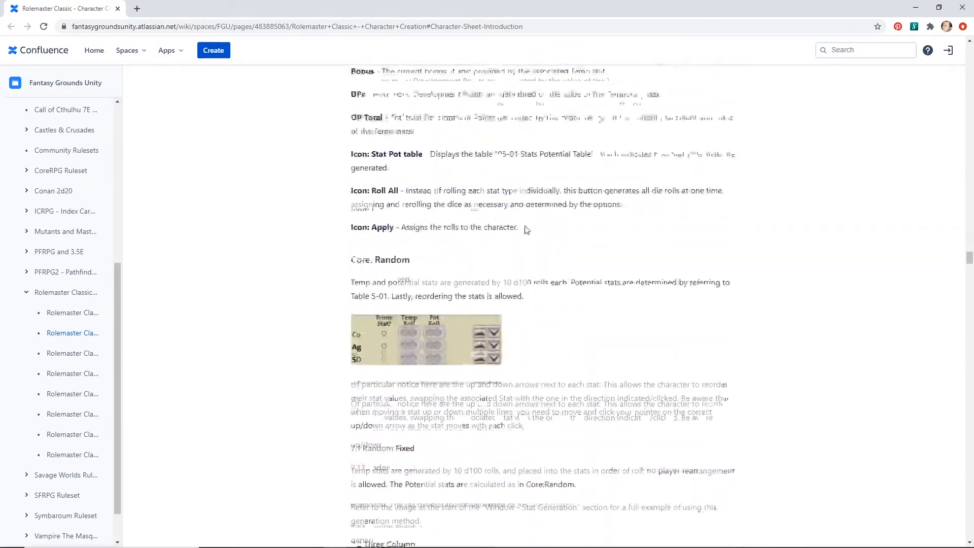
scroll(525, 230, up, 15)
drag(969, 238, 968, 50)
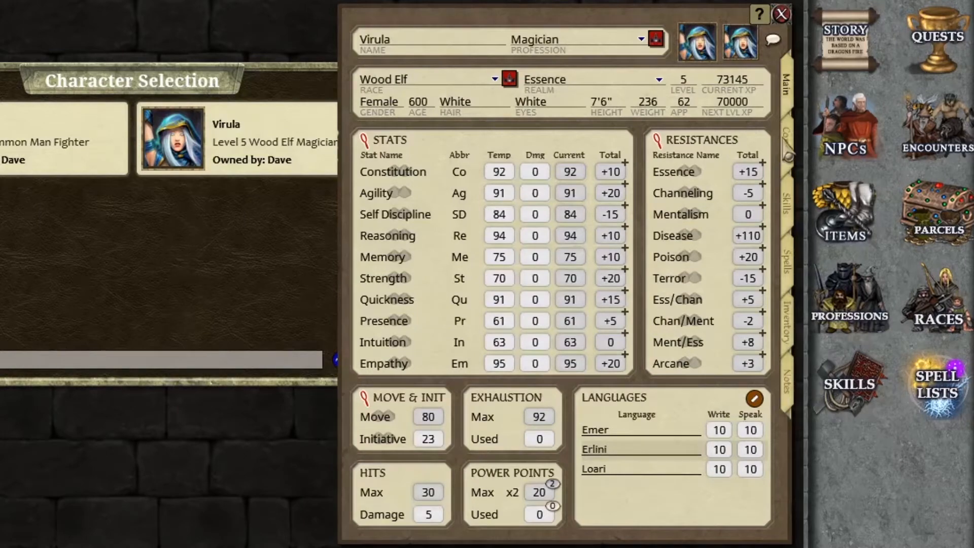
Review Virula's combat, skills, spells, inventory and notes pages, and return to the main page.
click(787, 152)
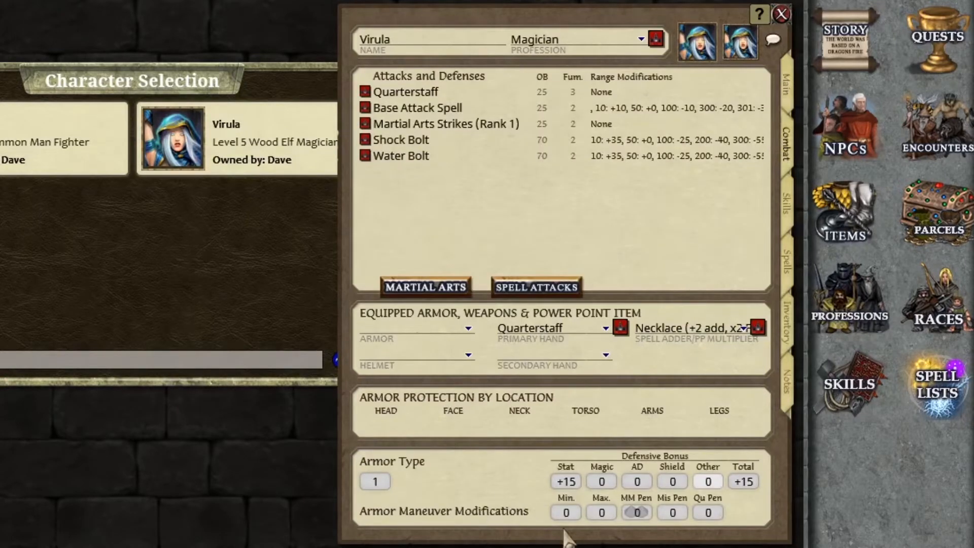
click(788, 220)
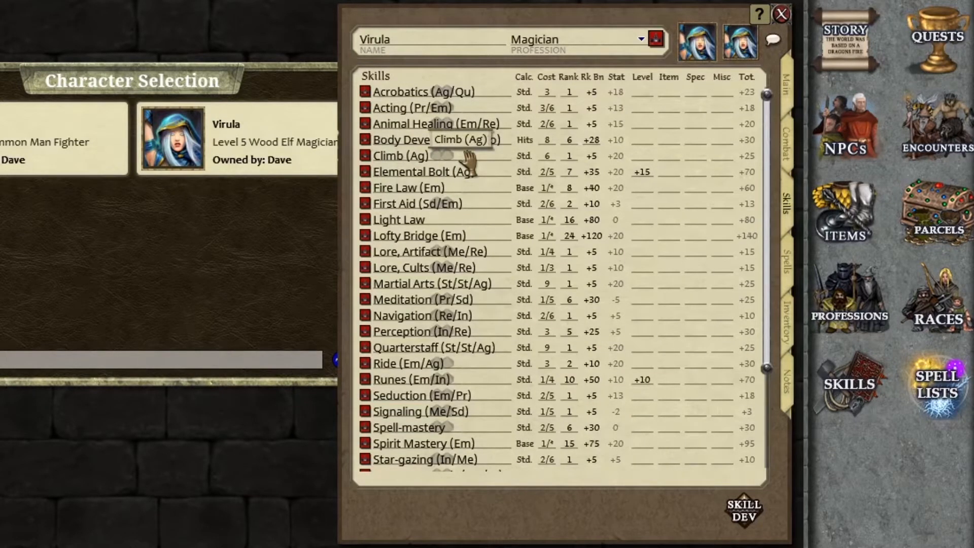
click(792, 289)
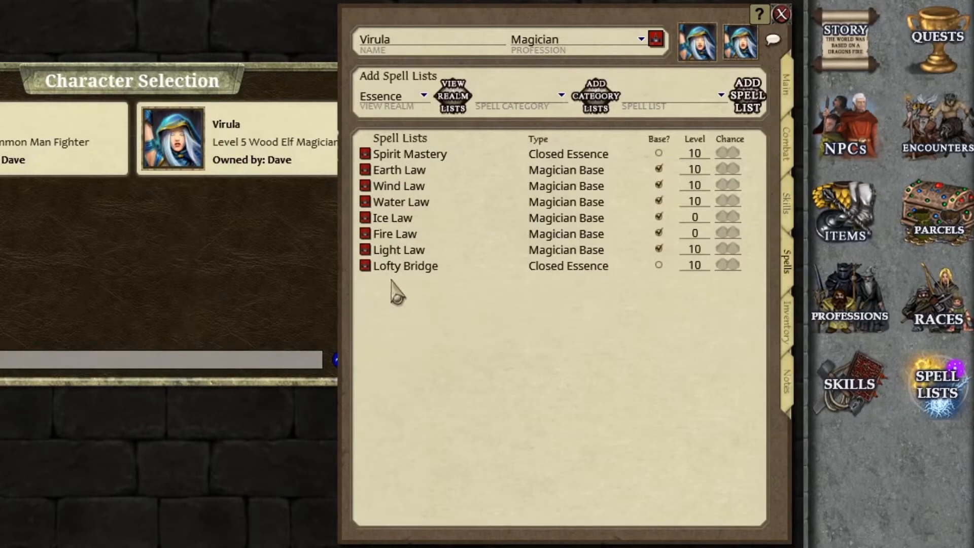
click(791, 352)
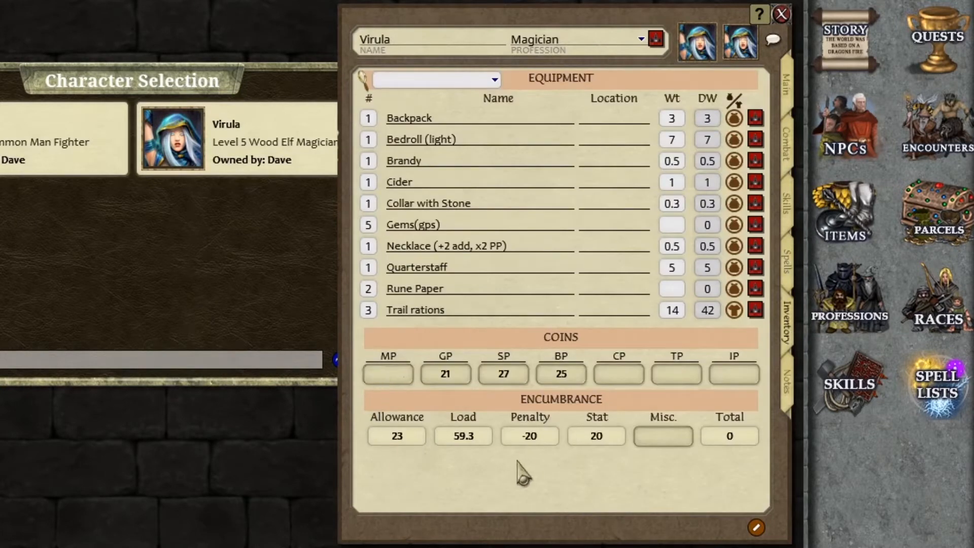
click(788, 381)
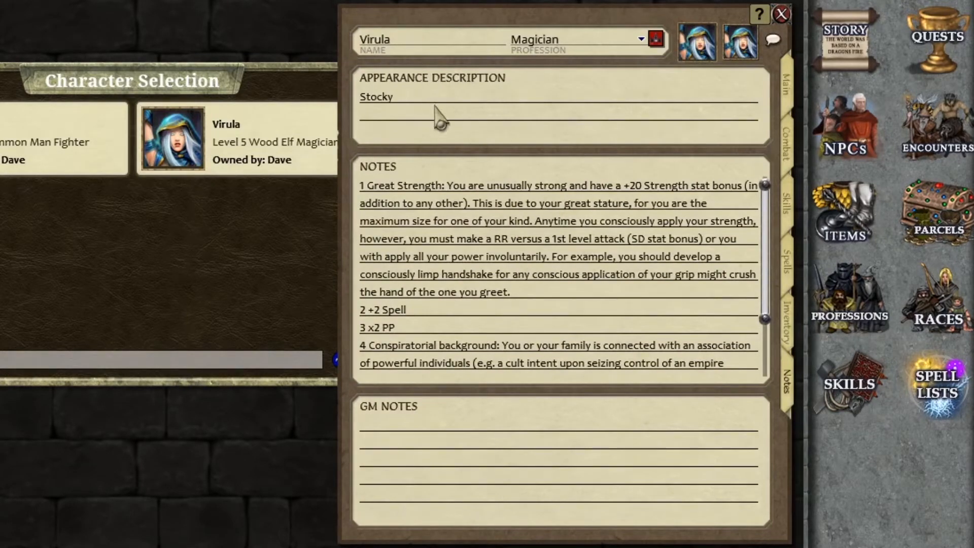
click(791, 87)
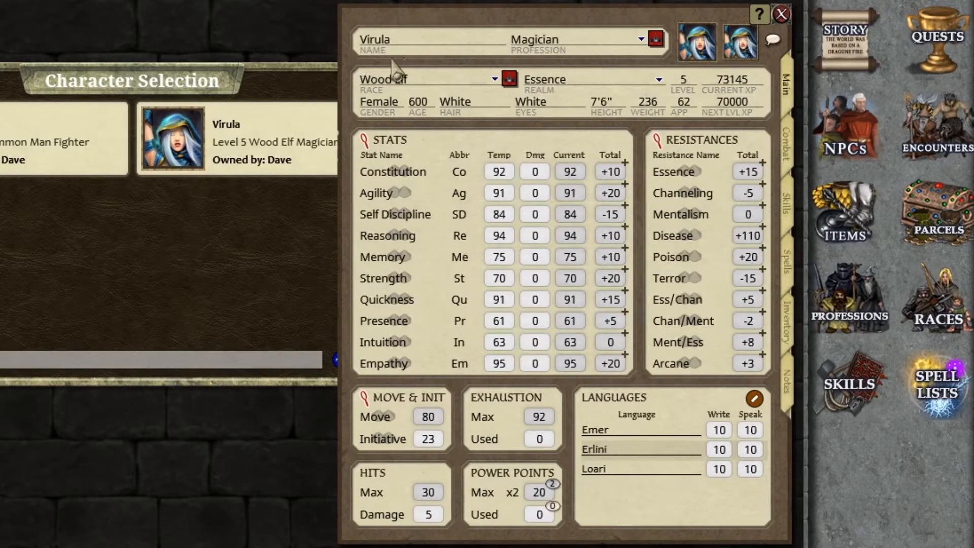
Look through the available professions, view the Alchemist record, and close the professions list.
click(641, 41)
click(640, 40)
click(858, 322)
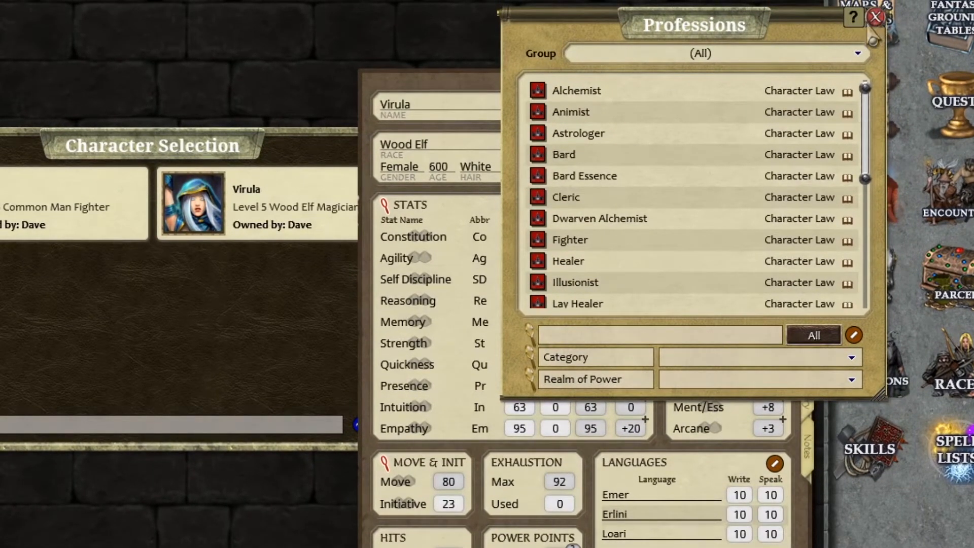
click(538, 91)
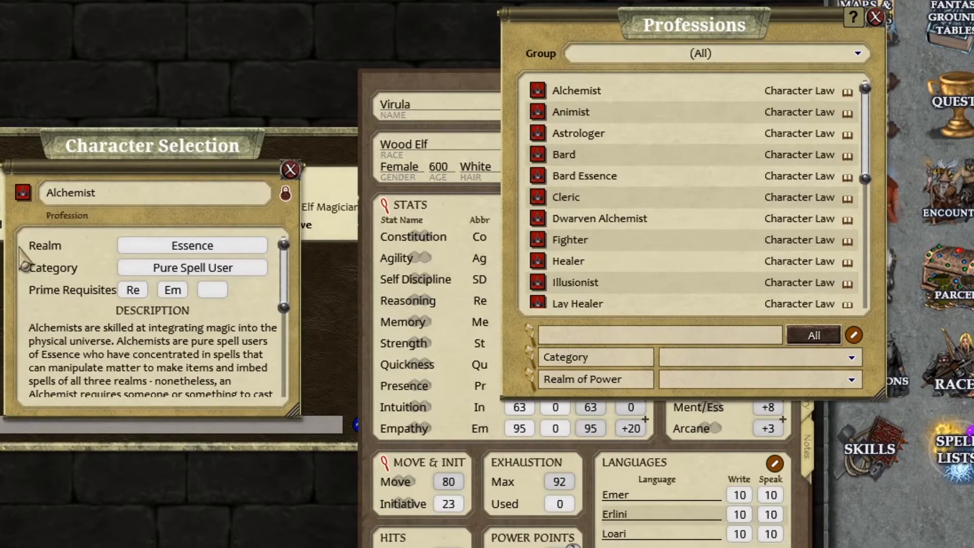
click(290, 170)
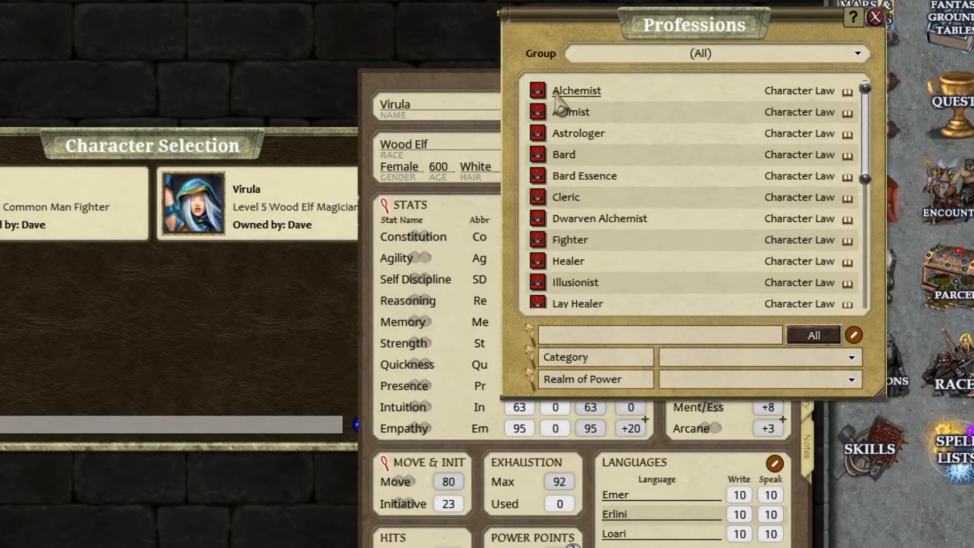
click(875, 17)
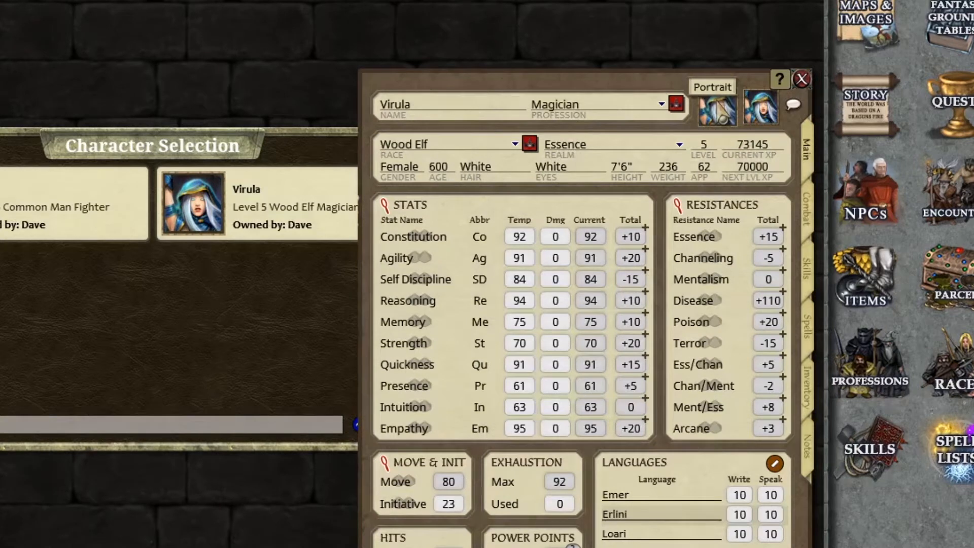
Browse a folder of portraits available for Virula and close the picker without choosing one.
click(717, 112)
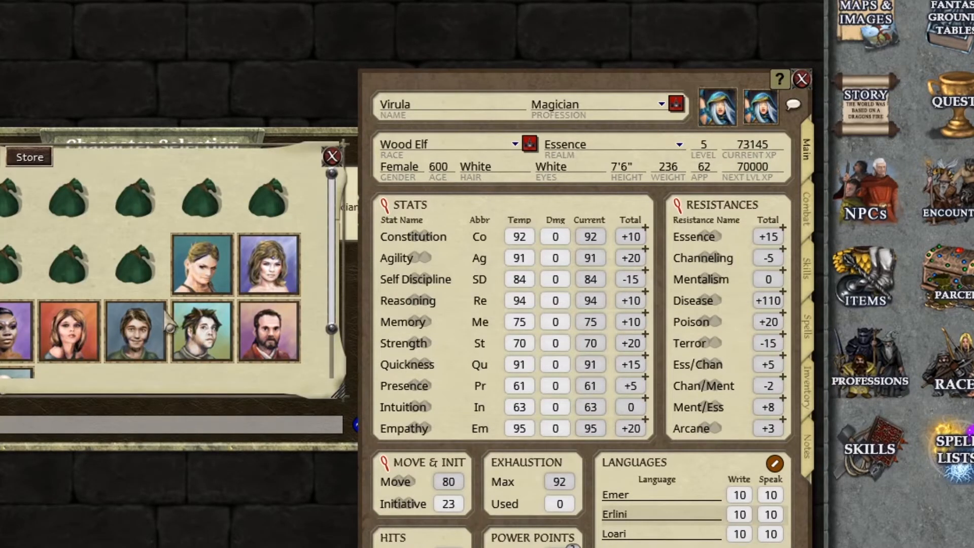
click(137, 208)
click(137, 208)
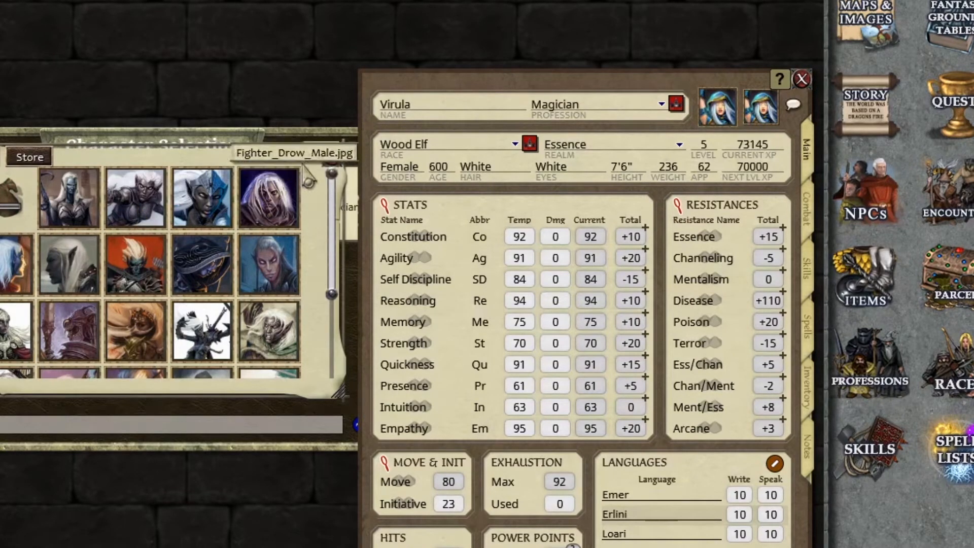
click(332, 159)
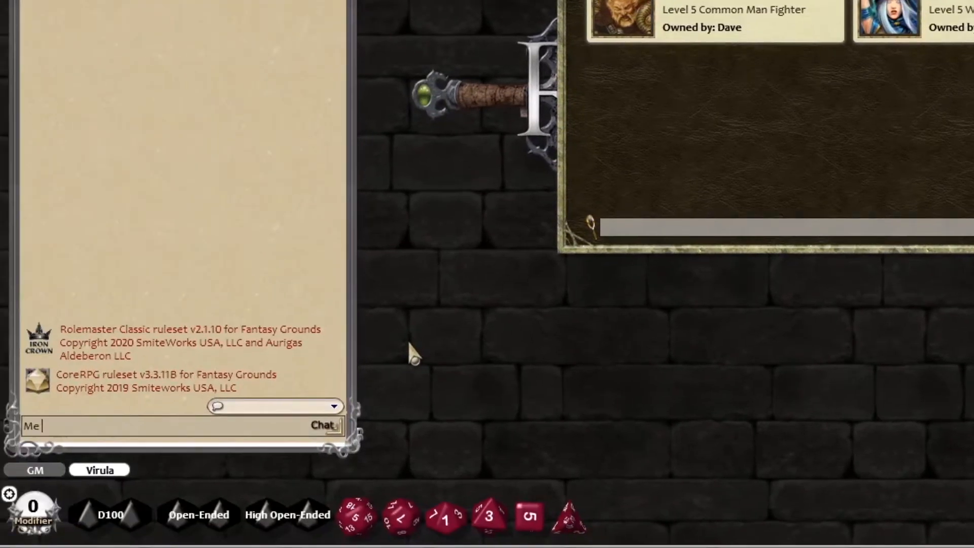
Send the chat message "Me Virula" as Virula and the message "Me GM" as the GM.
text(a)
key(Return)
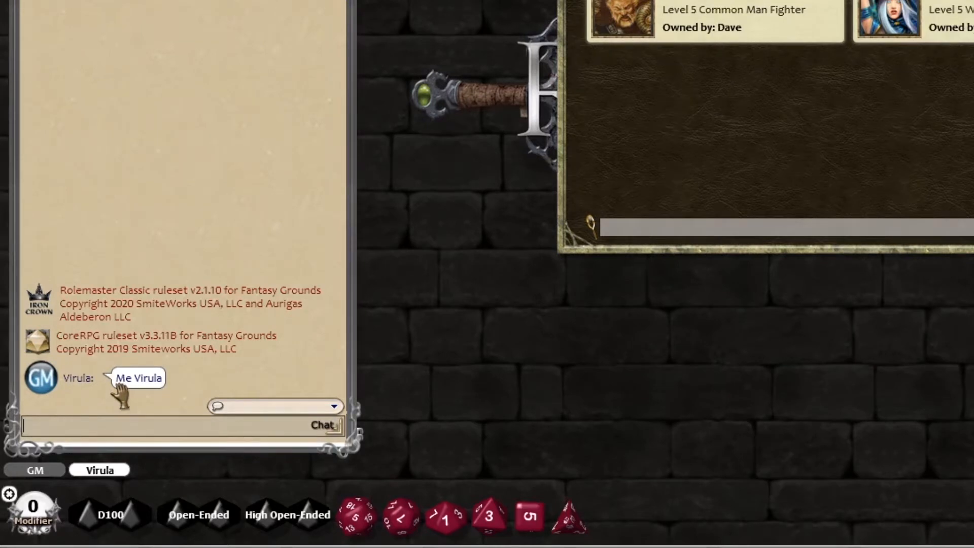
click(35, 470)
click(99, 430)
text(Me GM)
key(Return)
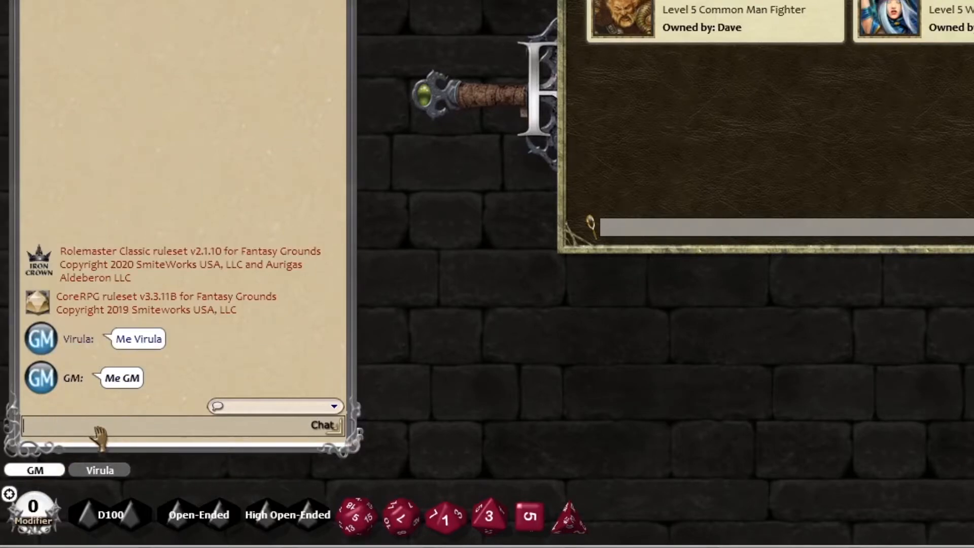
Send the chat message "Back to me" as Virula and switch the chat identity back to GM.
click(96, 471)
text(Back to me)
key(Return)
click(35, 470)
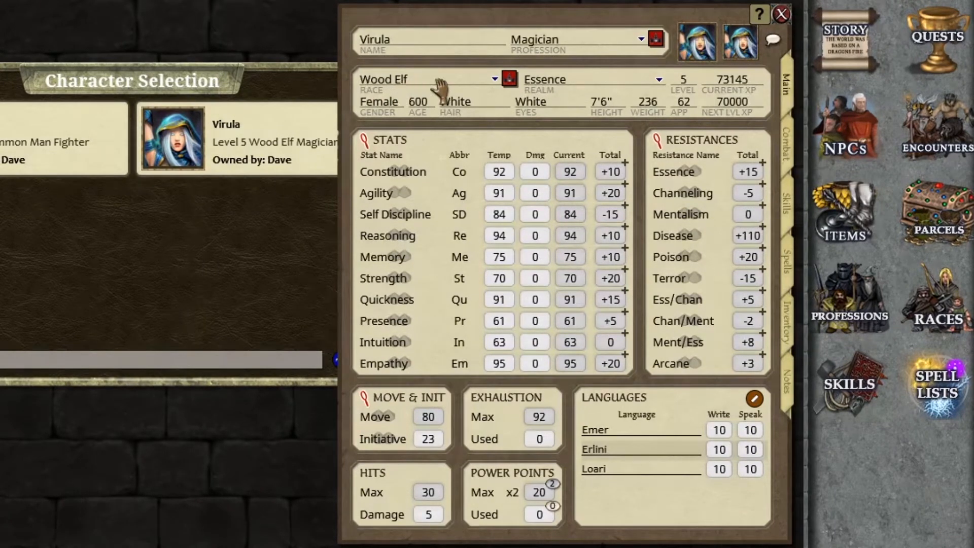
Check the race choices on the sheet and in the races list, and check the realm choices.
click(495, 79)
click(495, 81)
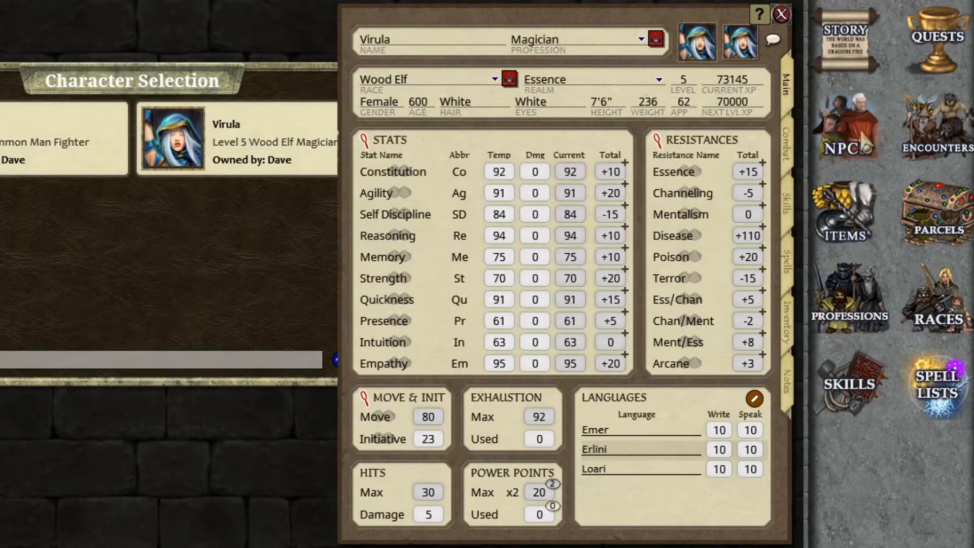
click(911, 301)
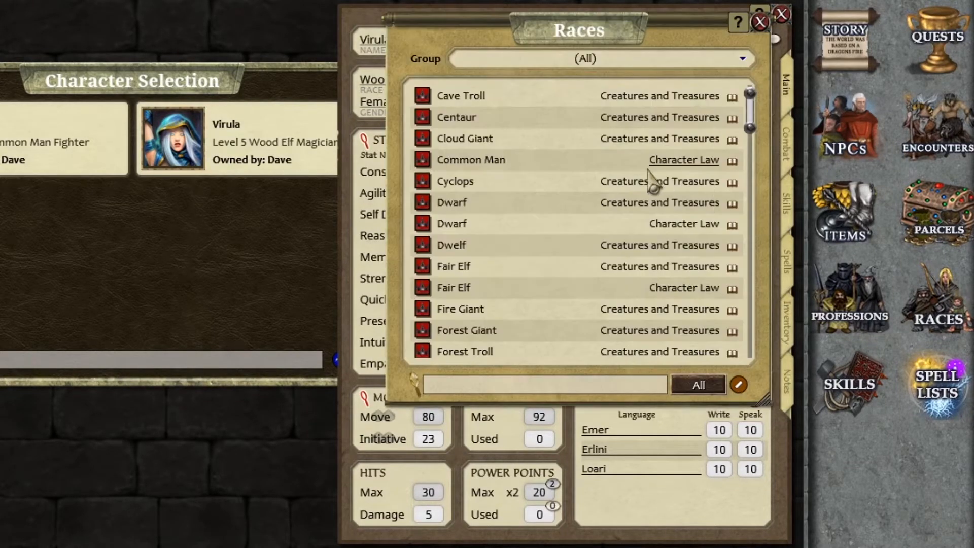
click(760, 22)
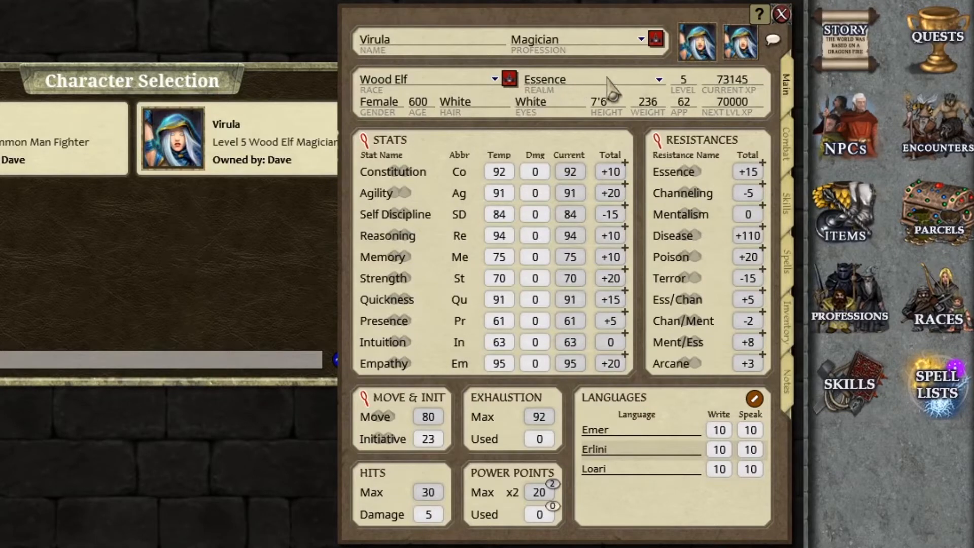
click(659, 80)
click(659, 81)
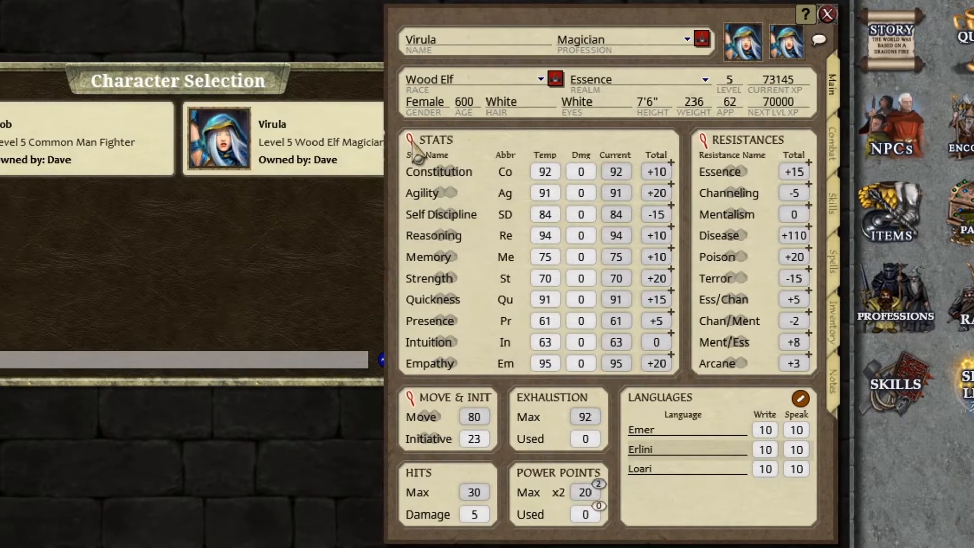
Examine the detailed breakdowns of Virula's stats, resistances, and movement and initiative, closing each one.
click(364, 140)
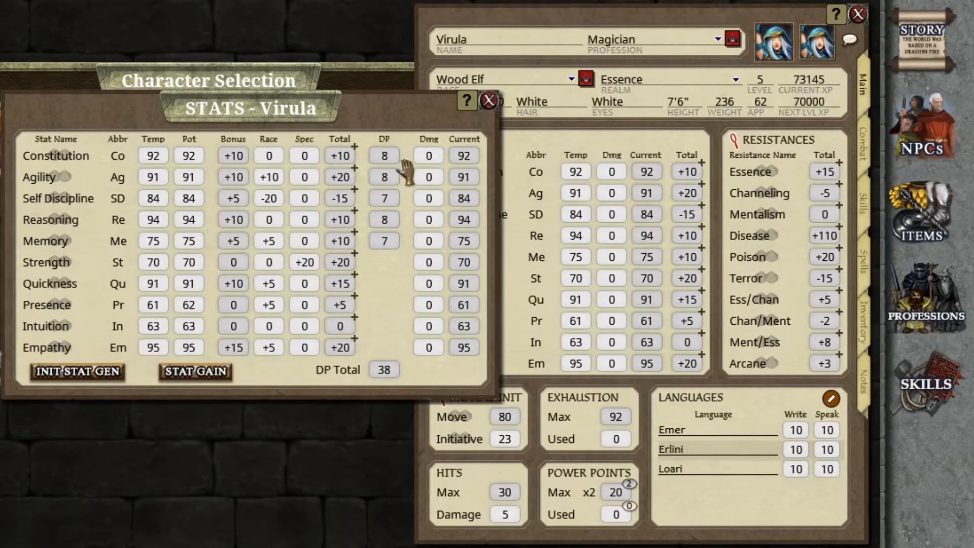
click(488, 100)
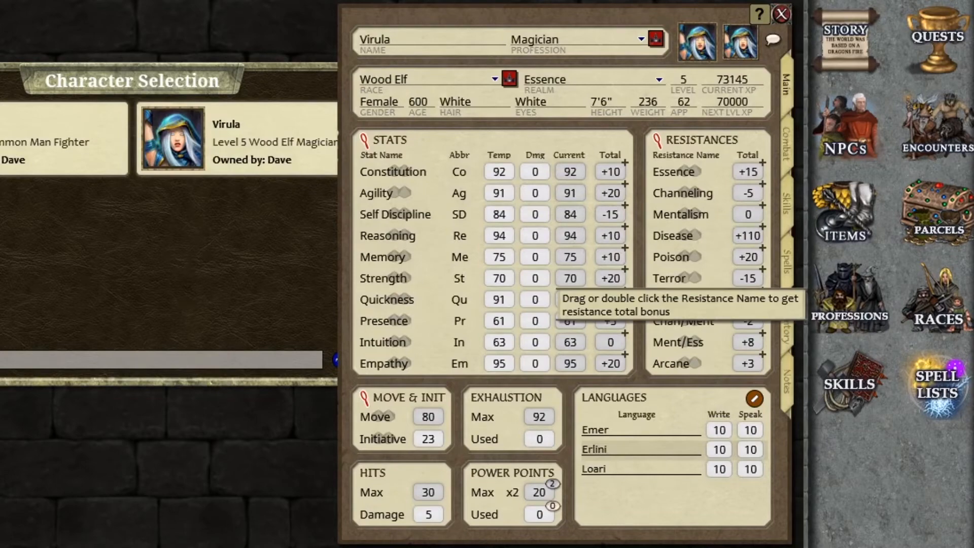
click(657, 140)
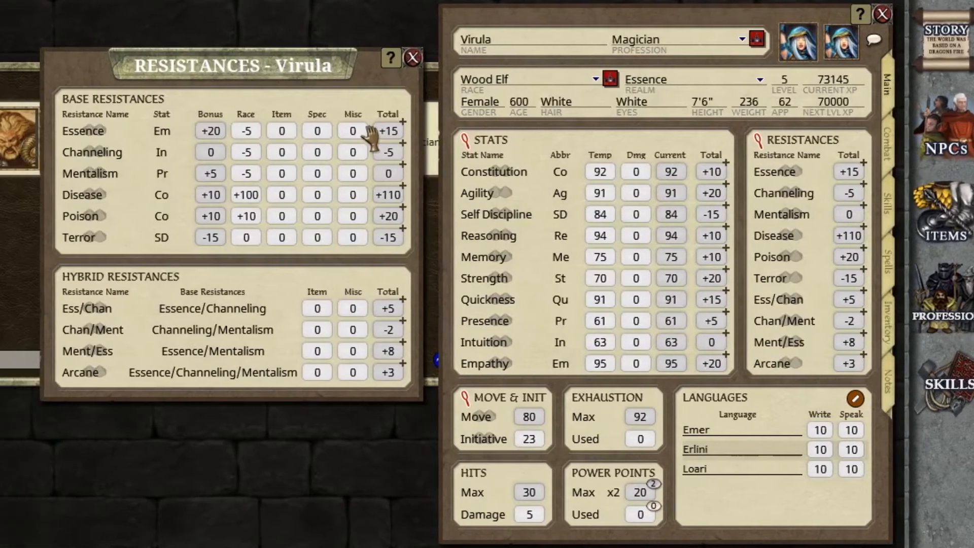
drag(86, 62, 271, 110)
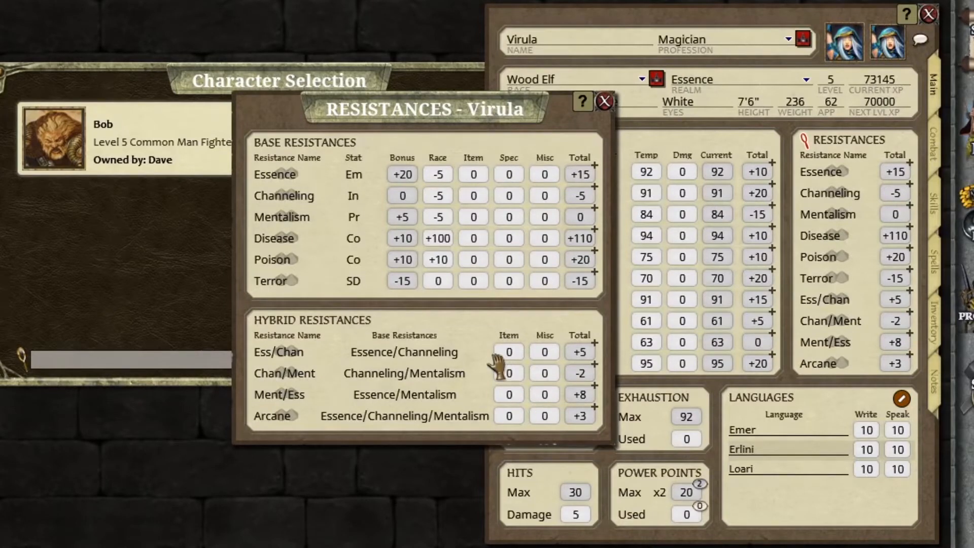
click(604, 101)
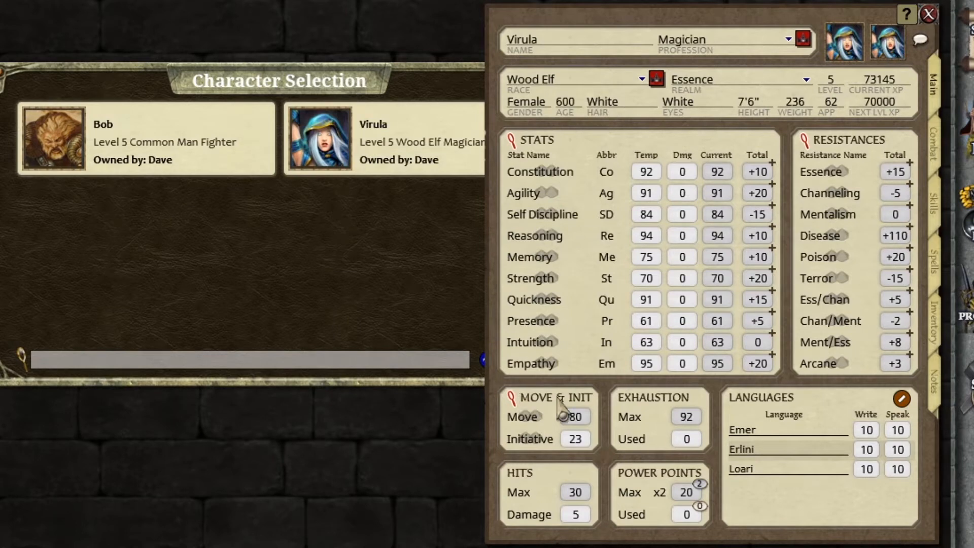
click(514, 404)
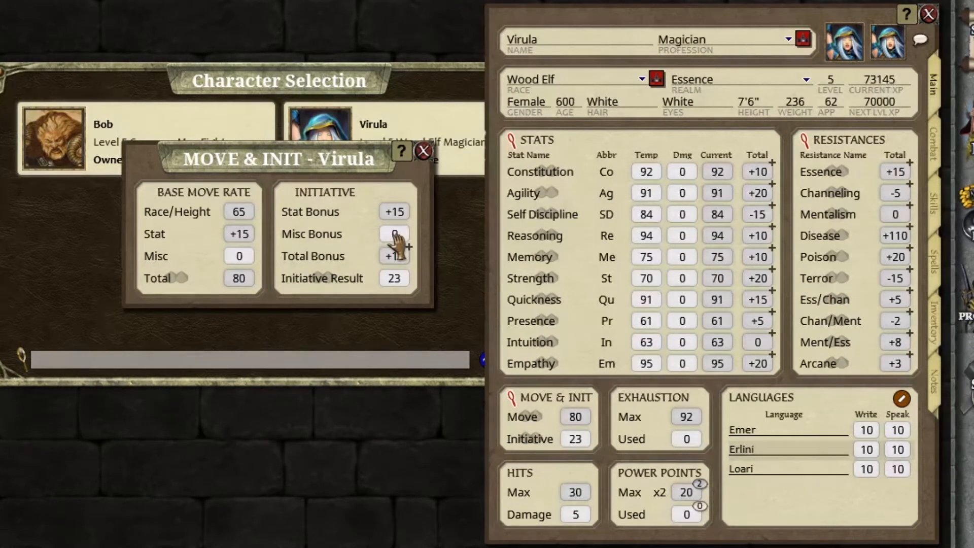
click(424, 151)
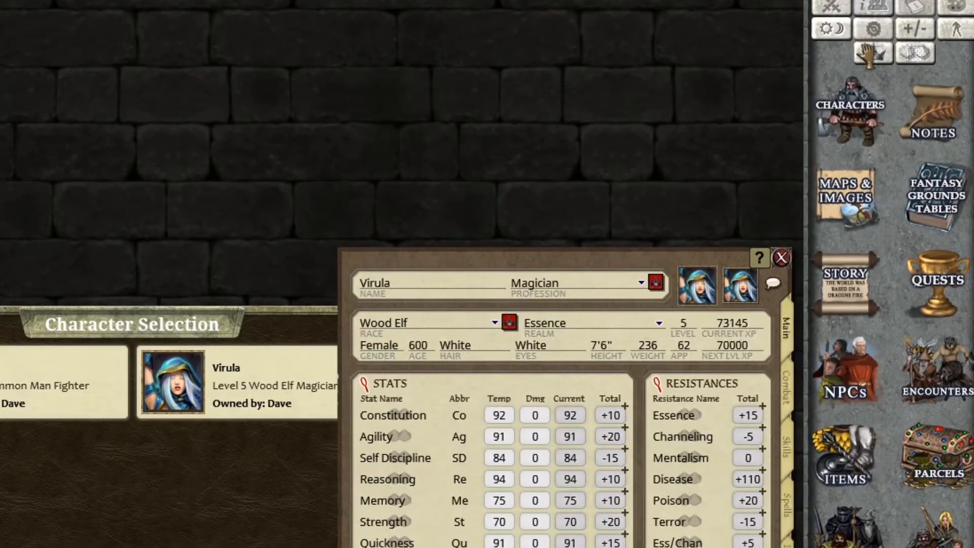
Review the optional rules in the game options and the Index of Optional Rules in the Character Law library module.
click(826, 27)
scroll(217, 463, down, 15)
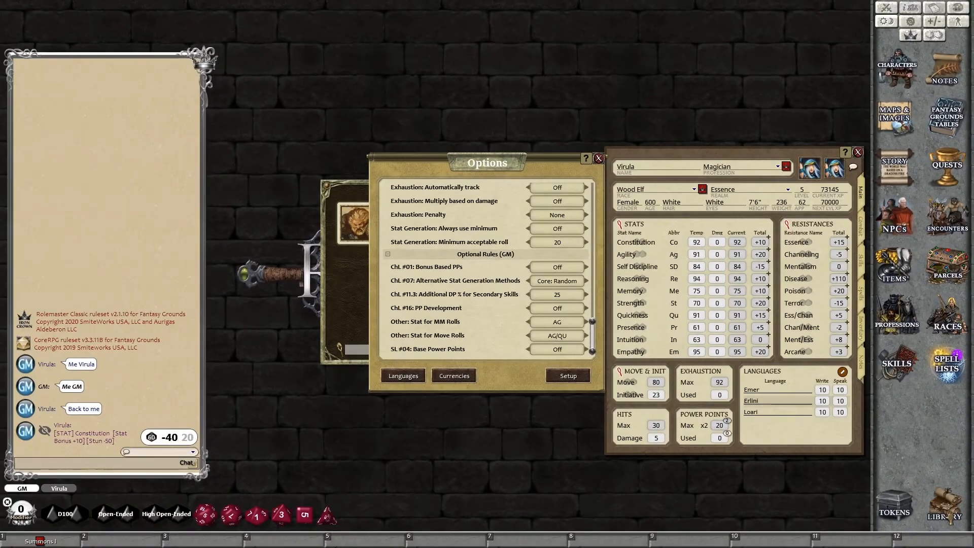
click(949, 514)
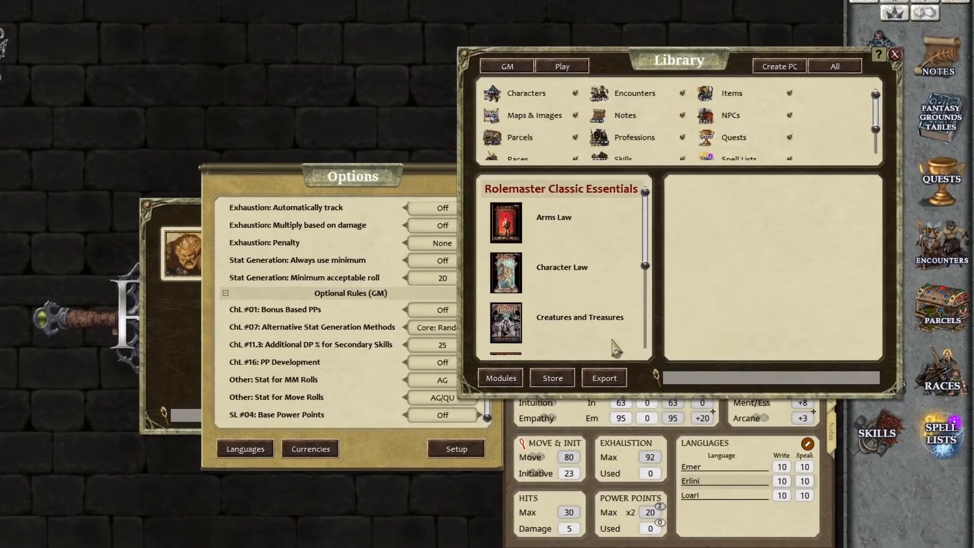
click(565, 266)
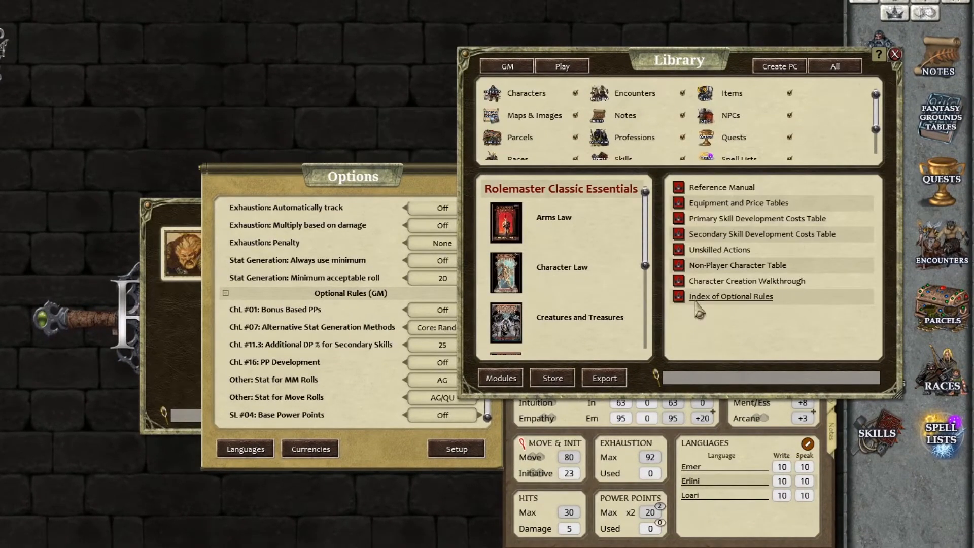
click(731, 296)
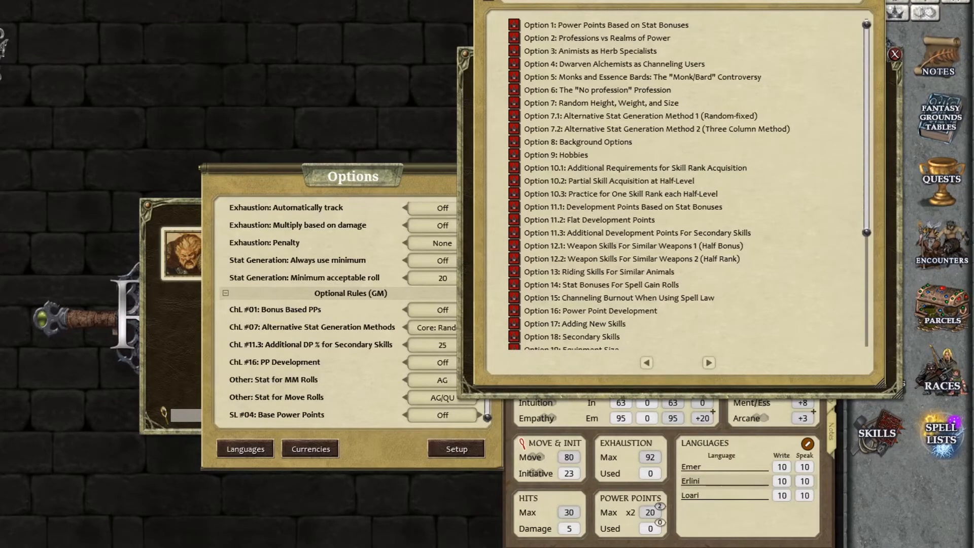
click(879, 1)
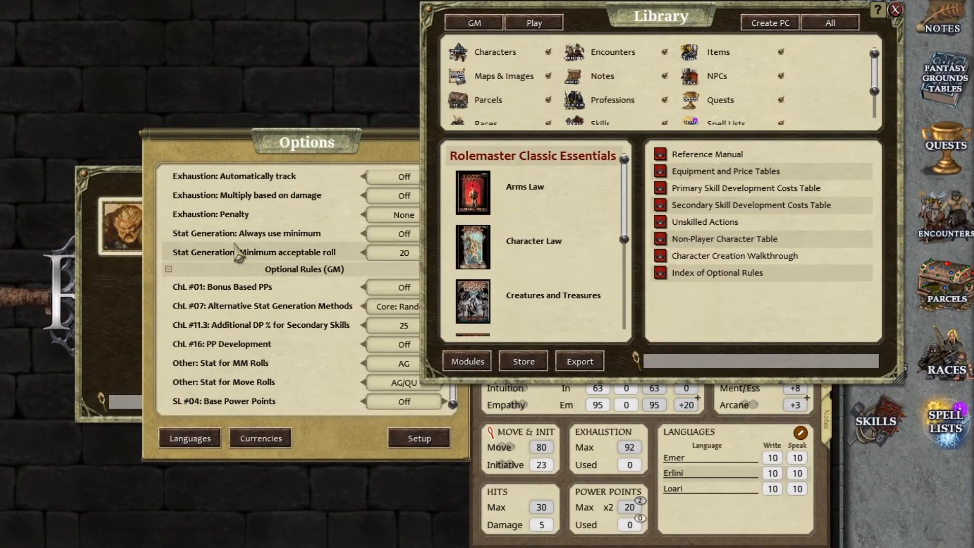
drag(235, 150, 124, 148)
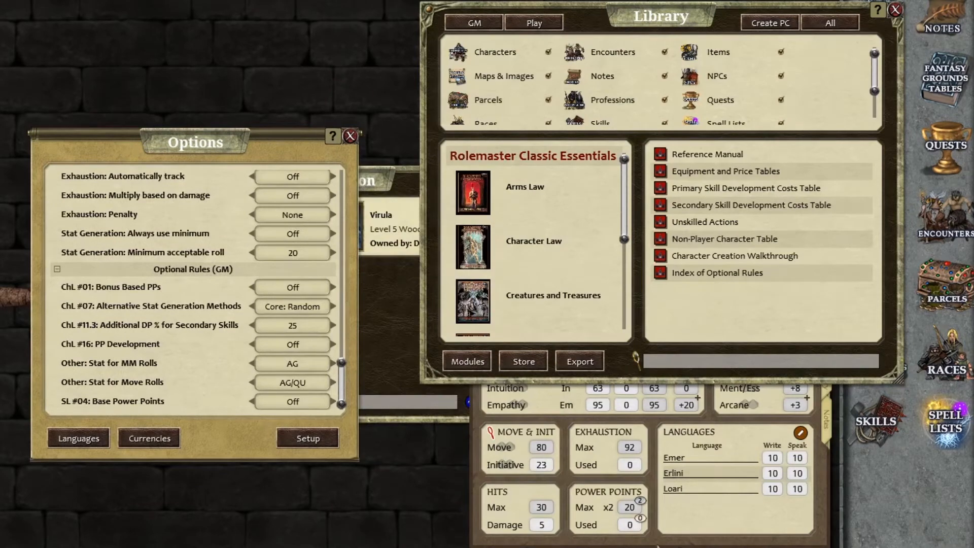
click(895, 9)
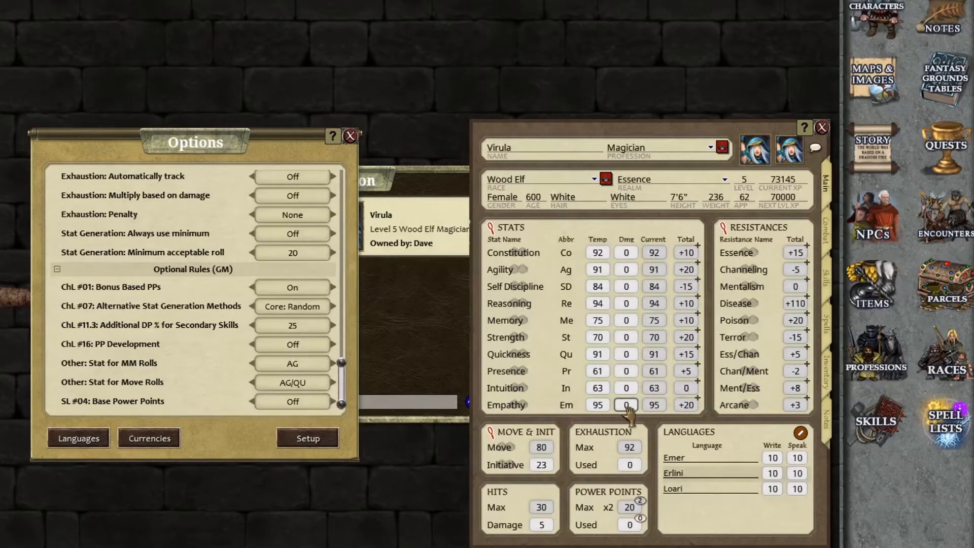
Set Virula's Empathy damage to 50, and close and reopen her character sheet.
text(0)
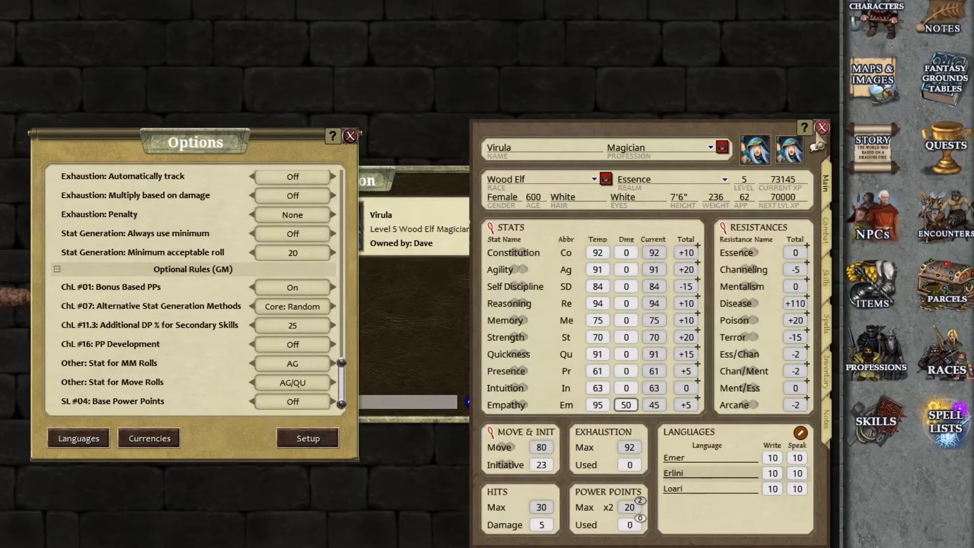
click(822, 127)
click(452, 314)
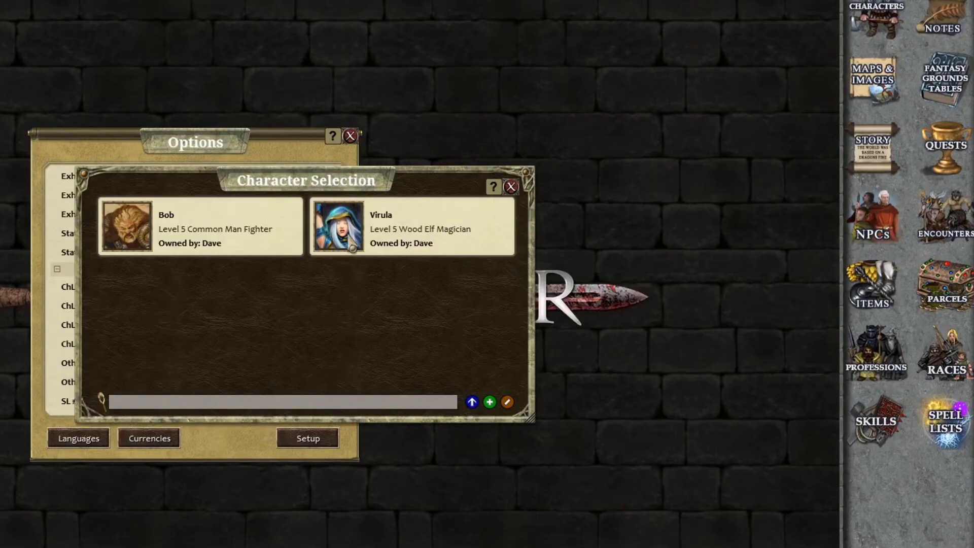
click(351, 248)
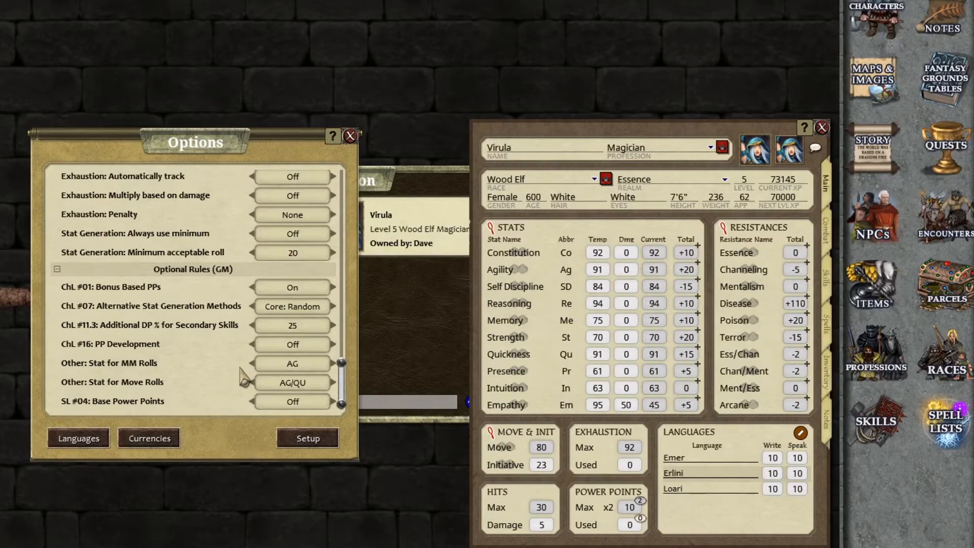
Set ChL #01: Bonus Based PPs to Off and check the editing controls of Virula's languages list.
click(293, 292)
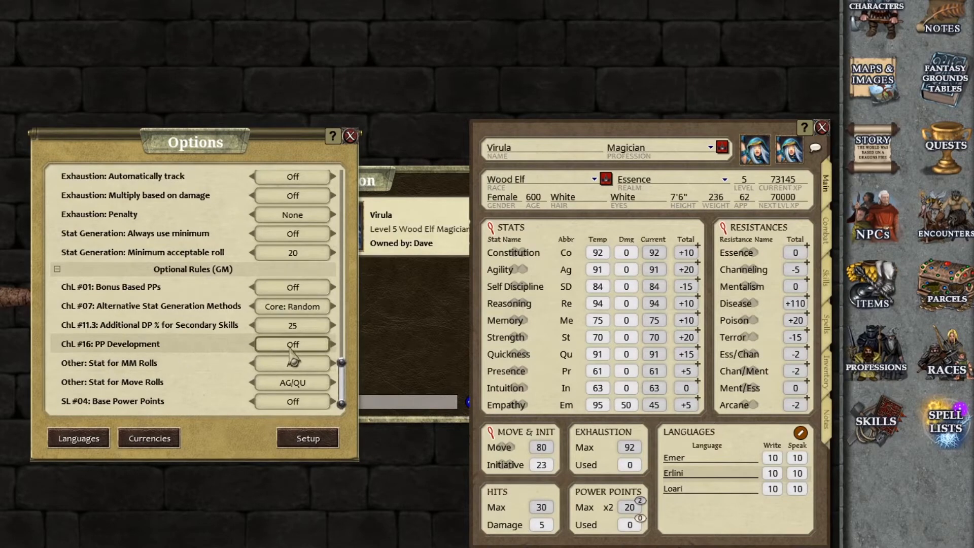
click(350, 136)
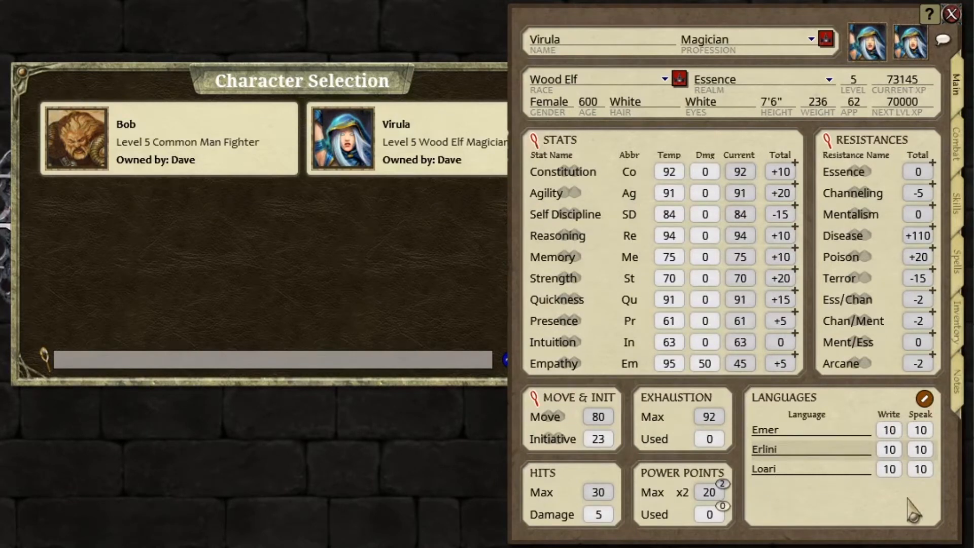
click(927, 402)
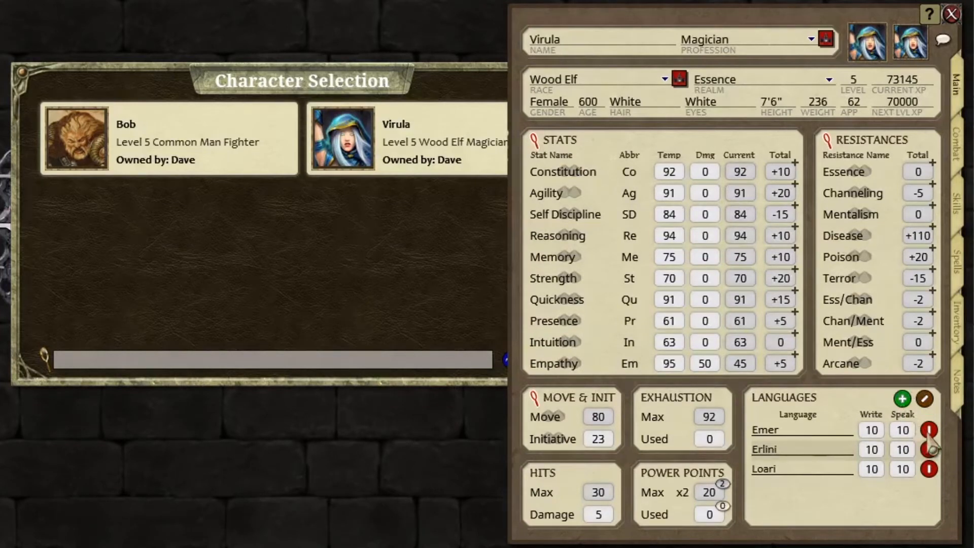
click(924, 399)
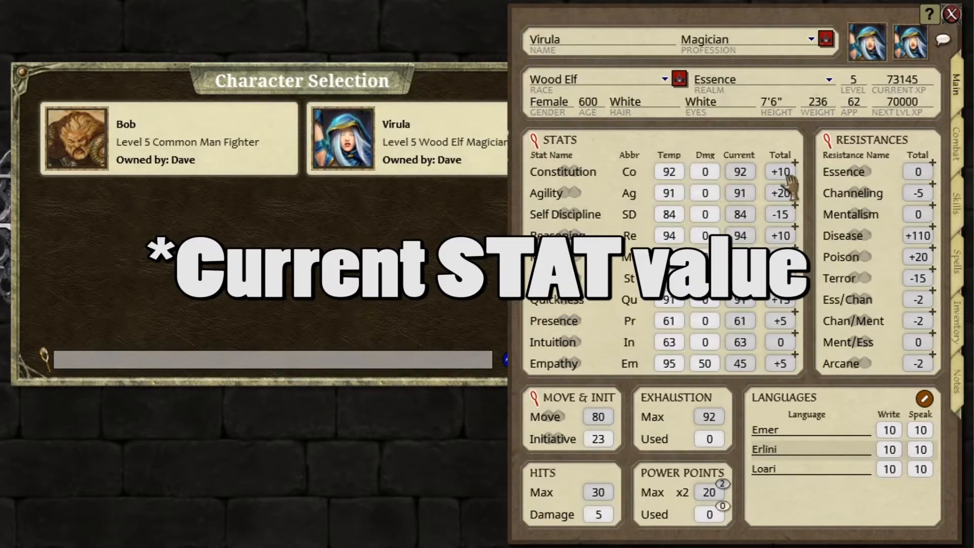
Open Virula's initial stat generation and set ChL #07: Alternative Stat Generation Methods to 7.2: Three Column.
click(545, 141)
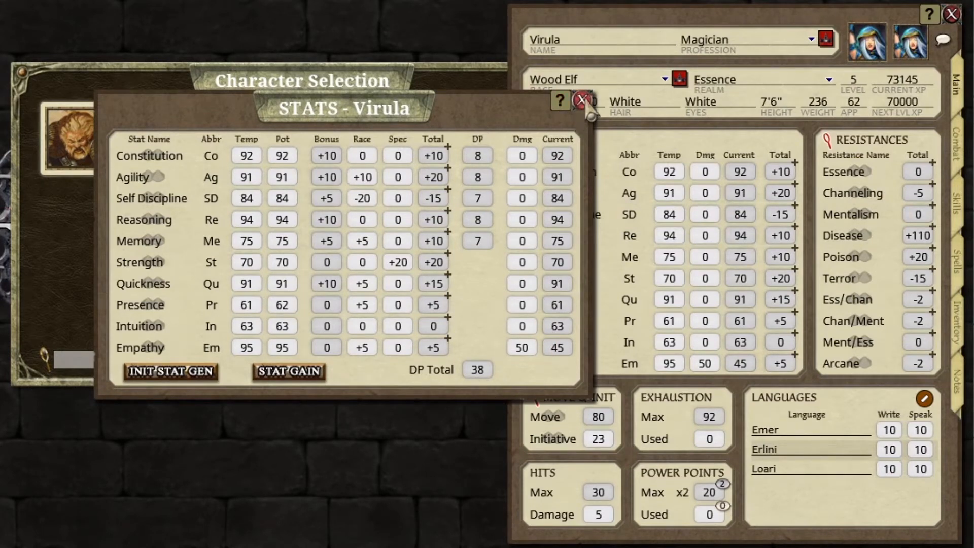
click(156, 374)
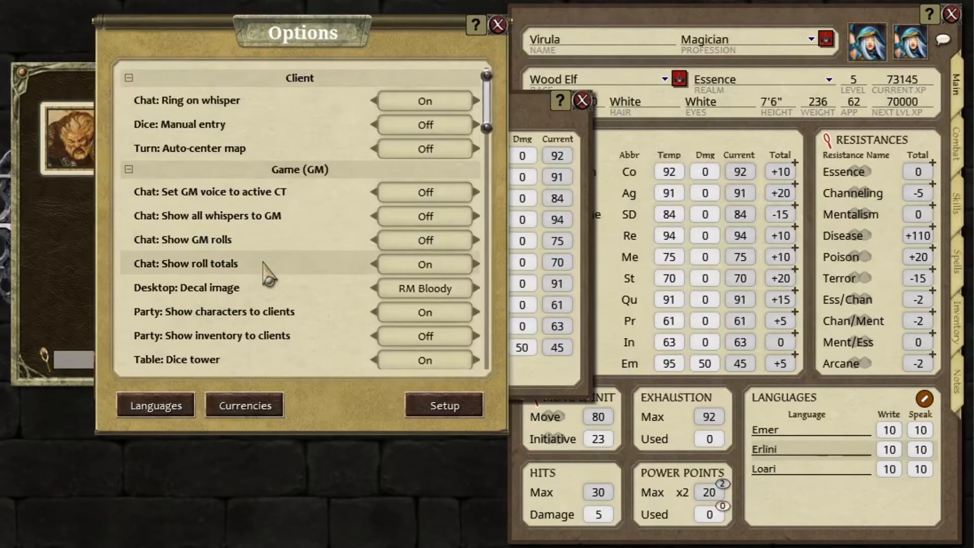
scroll(265, 269, down, 6)
scroll(268, 274, down, 7)
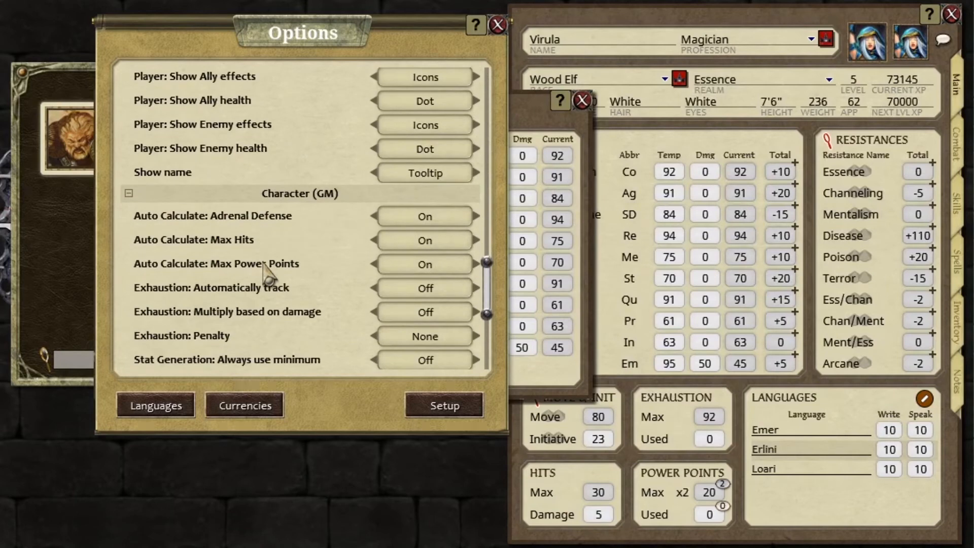
scroll(264, 270, down, 3)
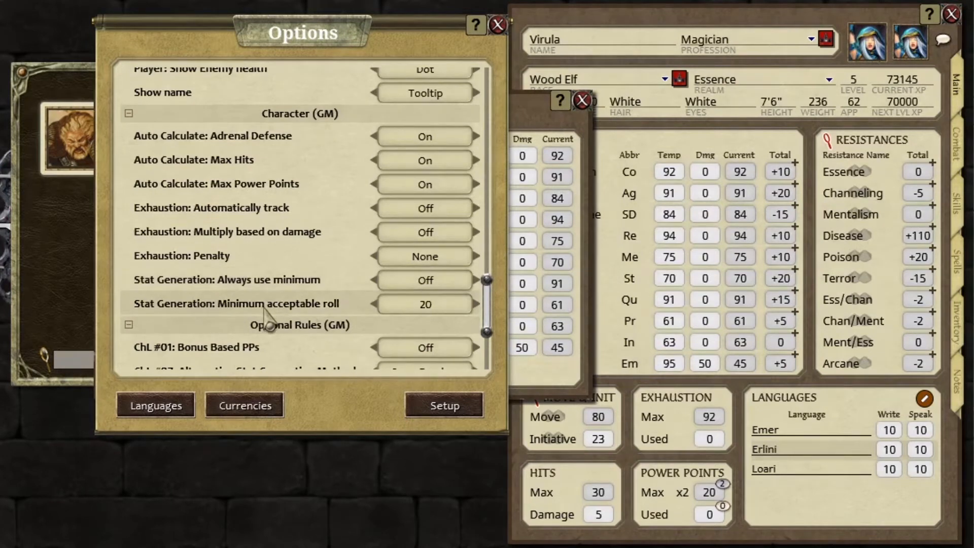
scroll(365, 294, down, 5)
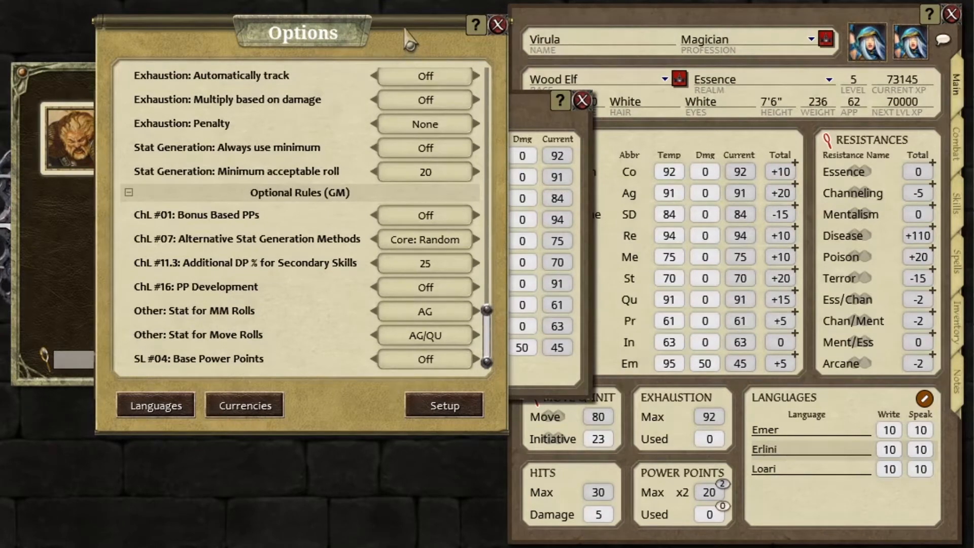
drag(410, 45, 306, 104)
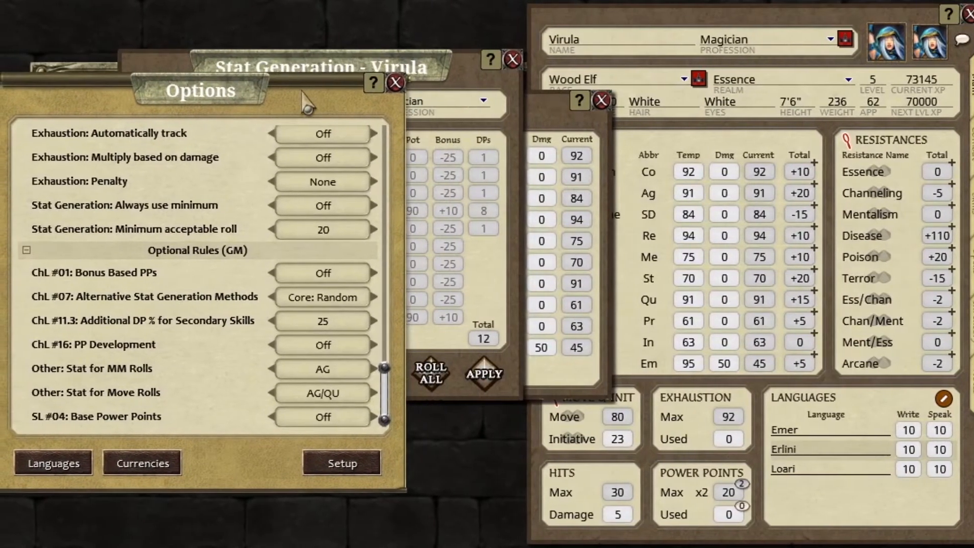
click(302, 300)
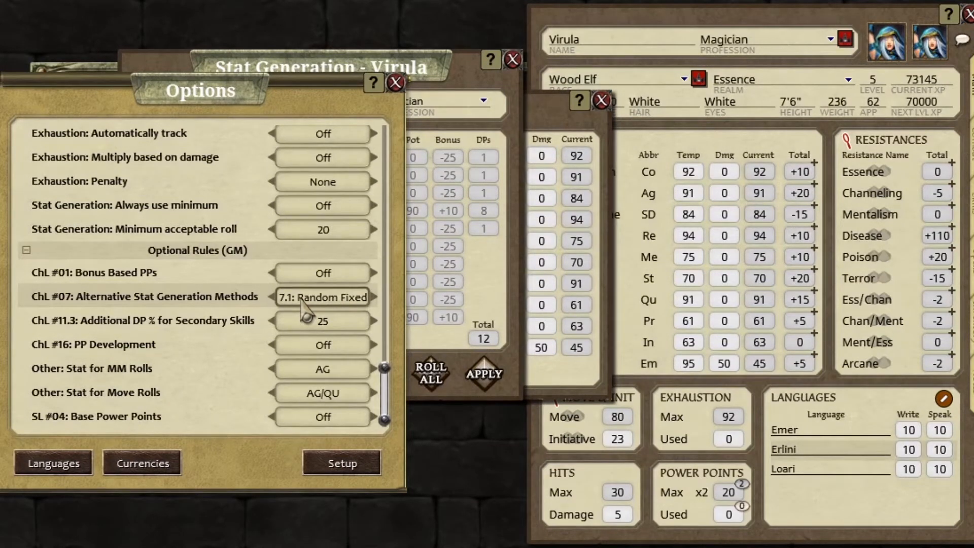
click(302, 300)
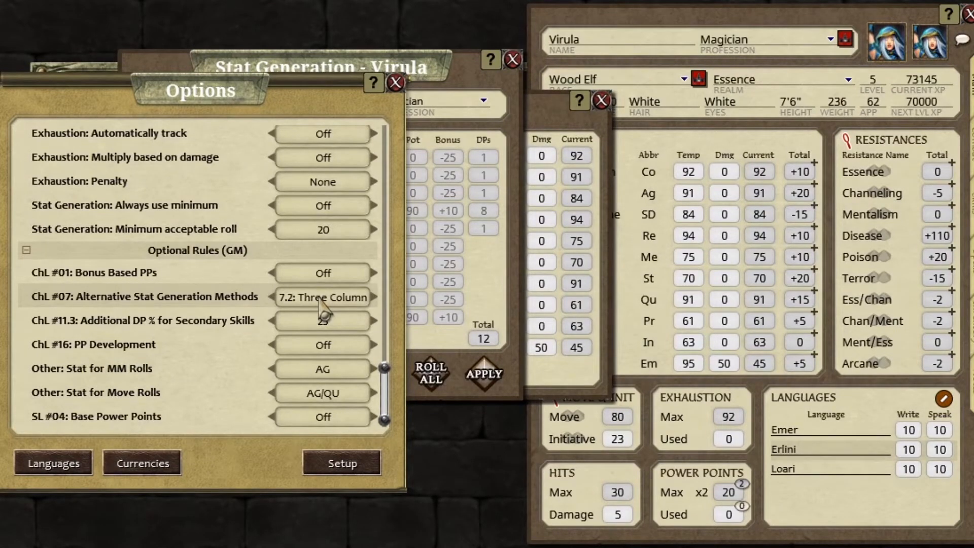
drag(284, 88, 156, 115)
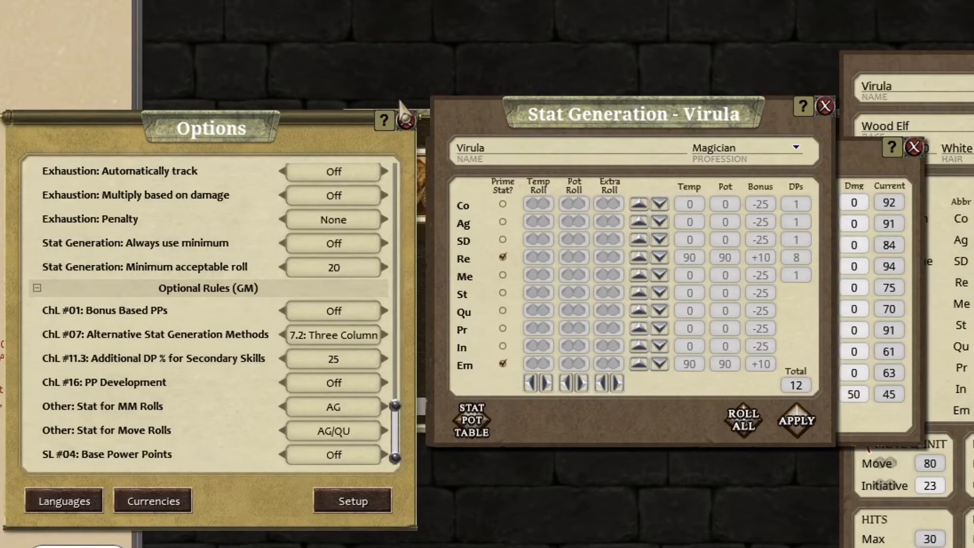
click(406, 121)
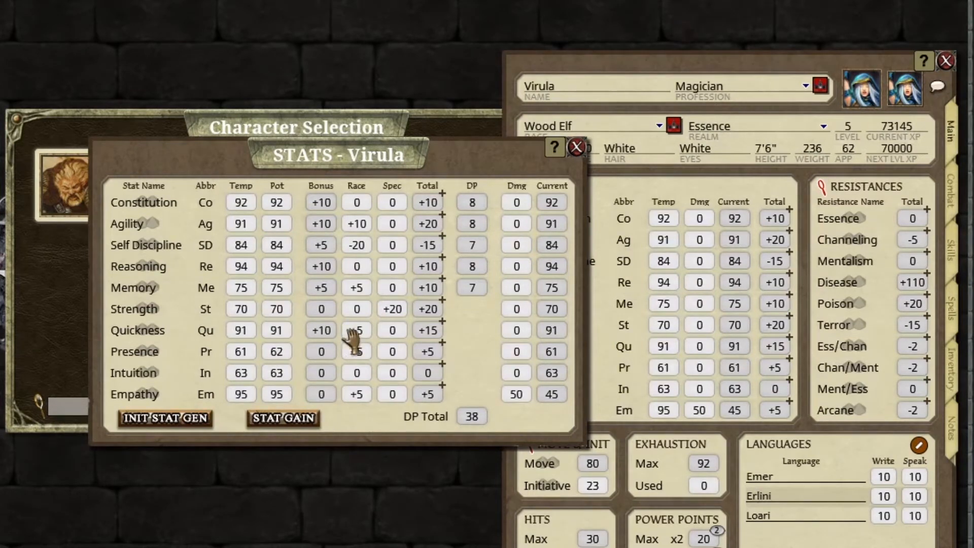
Check Virula's Stat Gain window and close it together with her detailed stats.
click(305, 425)
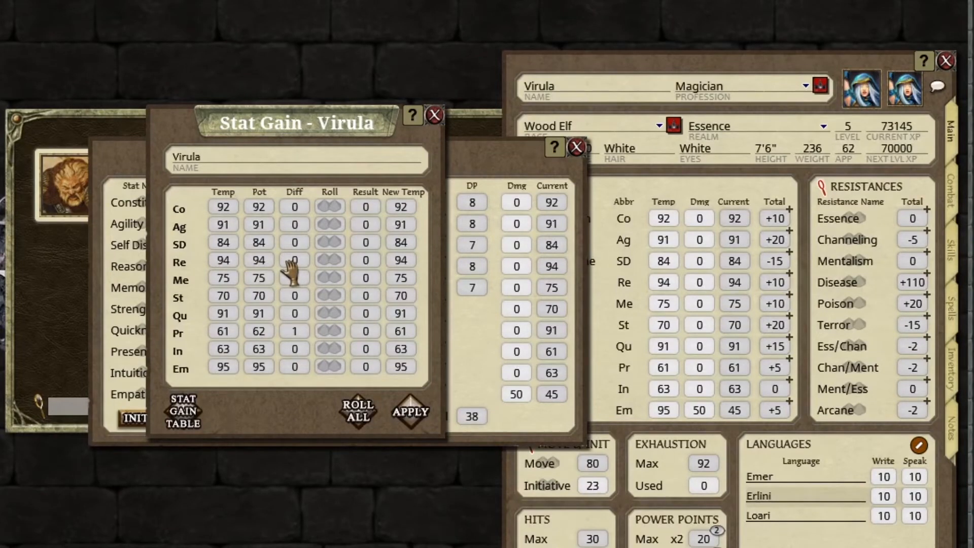
click(435, 115)
click(576, 148)
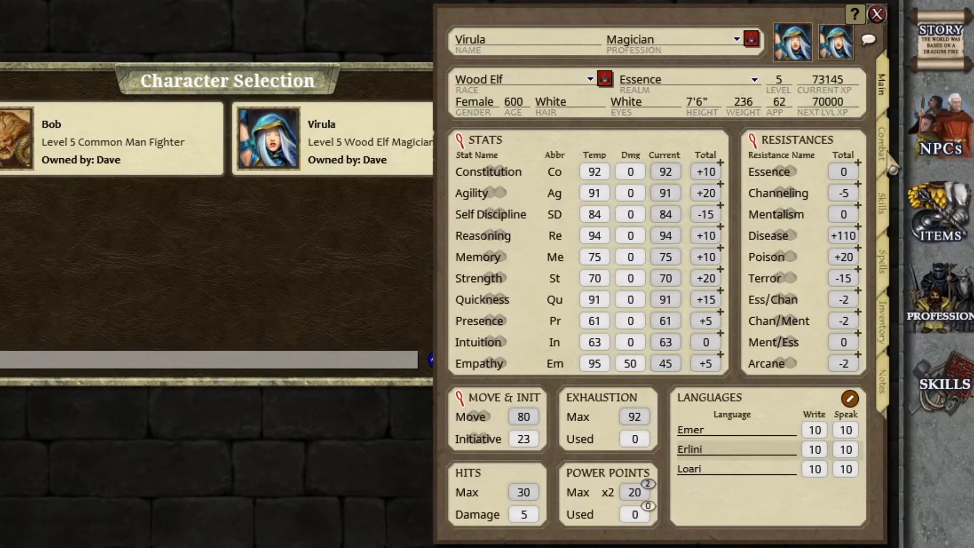
View Virula's combat page and inventory page, returning to the combat page.
click(889, 159)
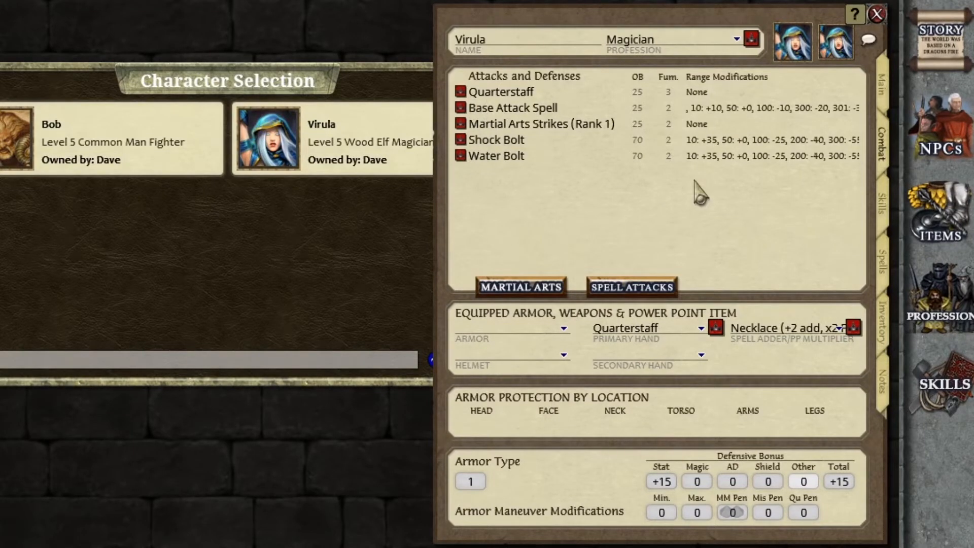
click(886, 354)
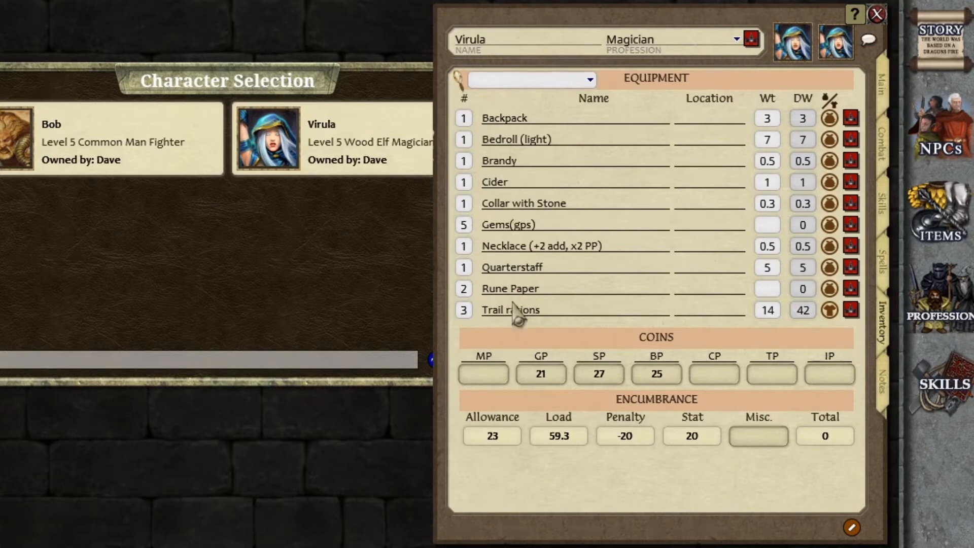
click(880, 152)
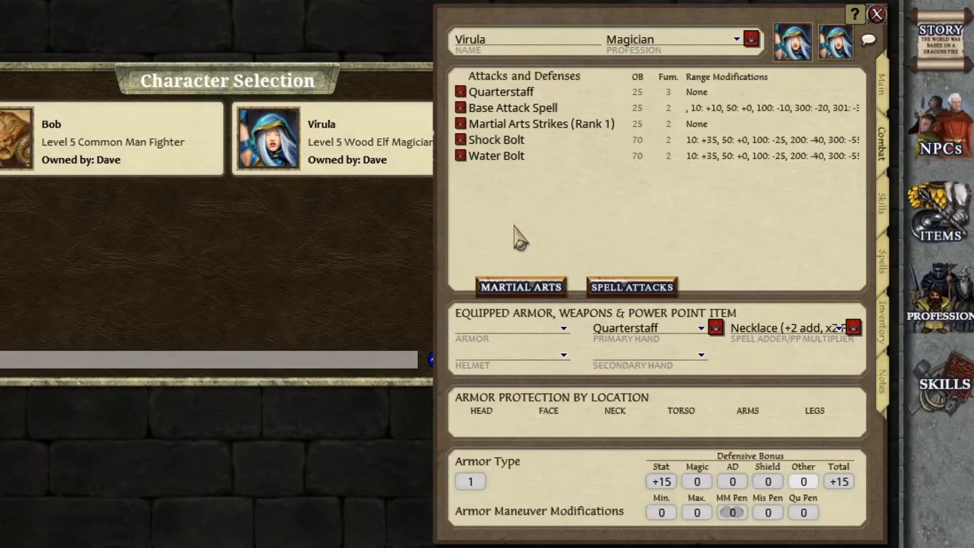
Check the lists of martial arts attacks and spell attacks that can be added to Virula's combat page.
click(512, 287)
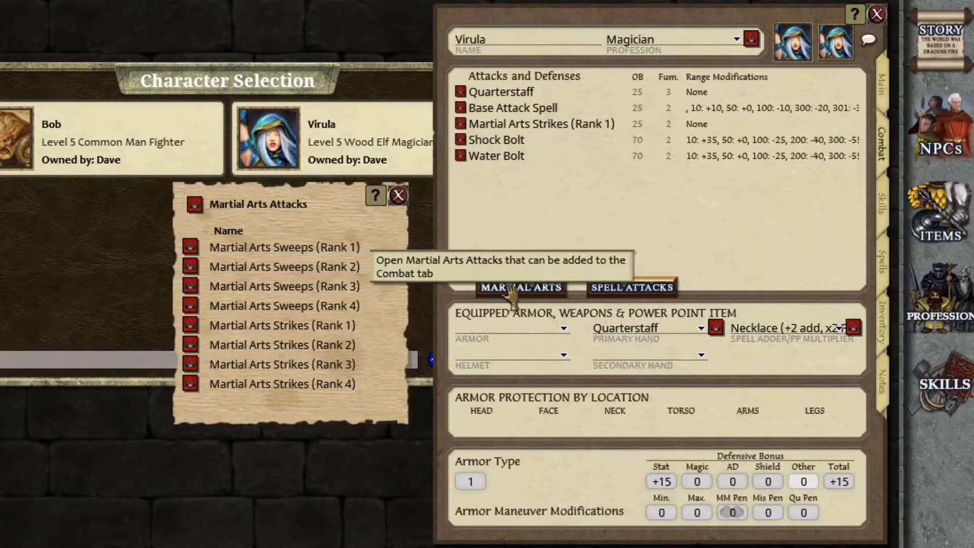
click(389, 204)
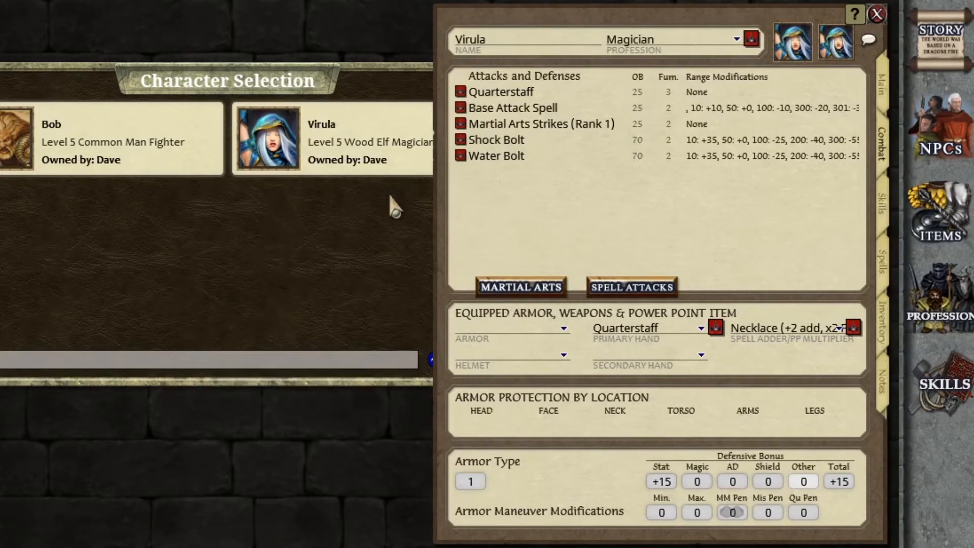
click(614, 285)
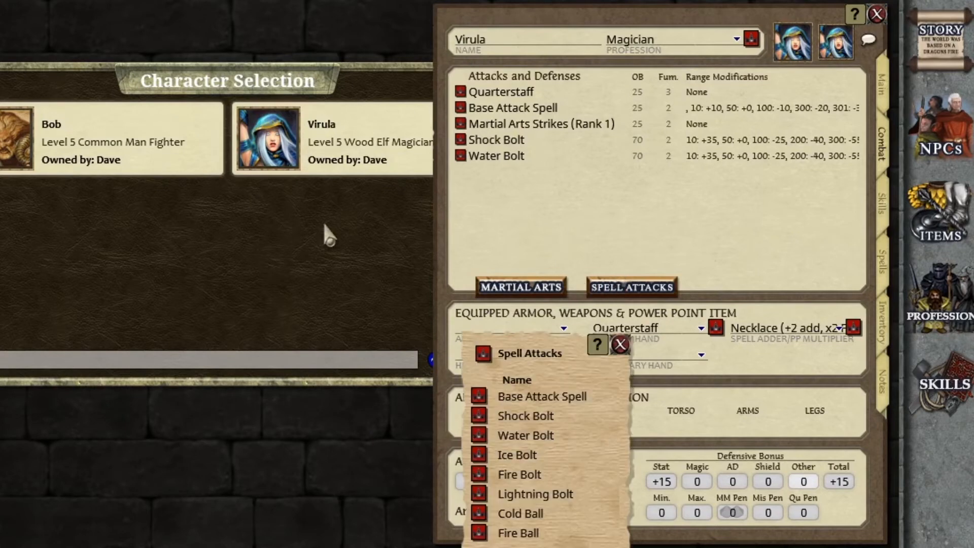
click(620, 345)
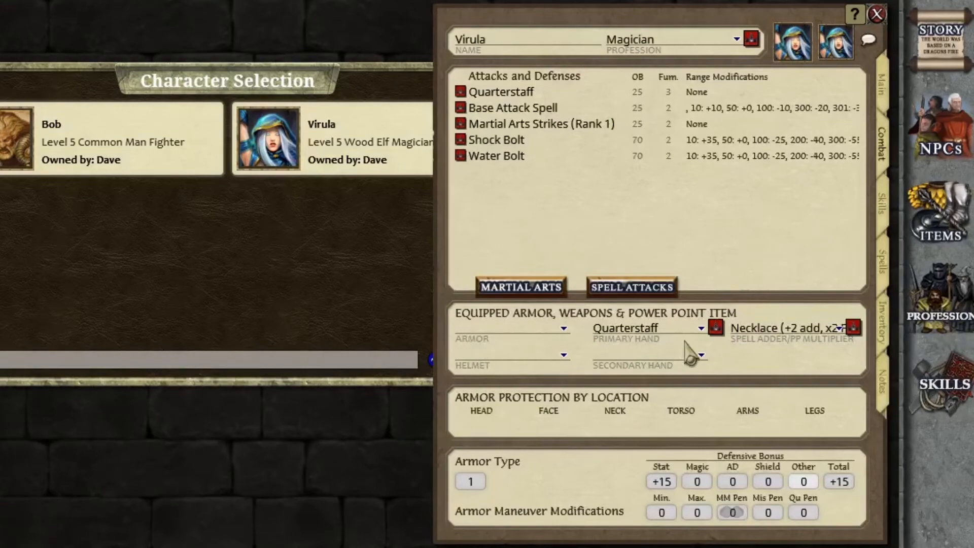
Open Bob's character sheet and view his combat page.
click(6, 154)
click(6, 153)
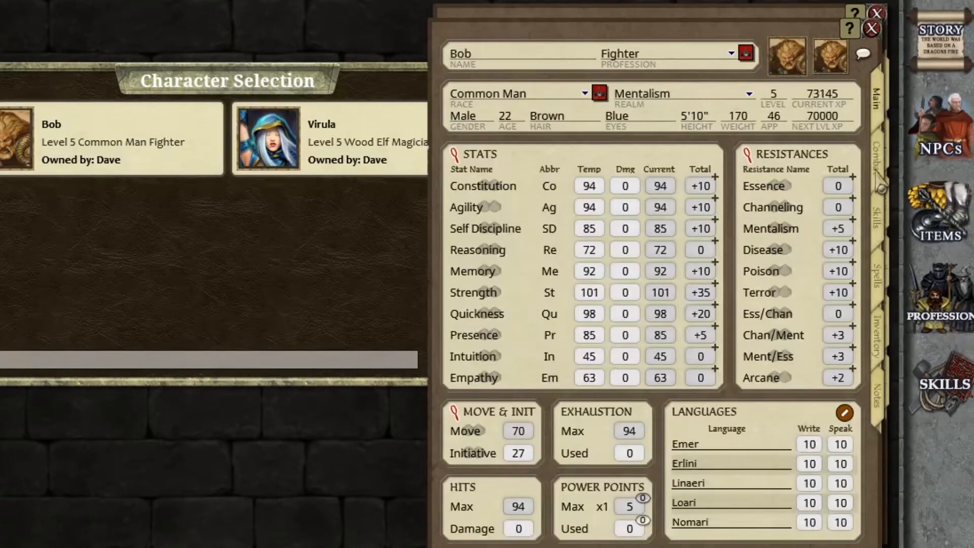
click(883, 180)
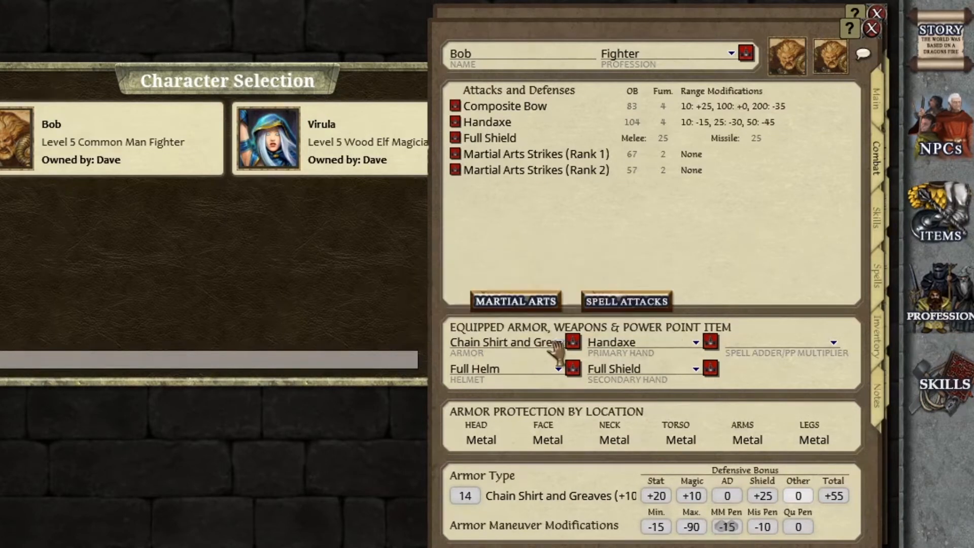
Check the weapon choices for Bob's primary hand and close his character sheet.
click(696, 344)
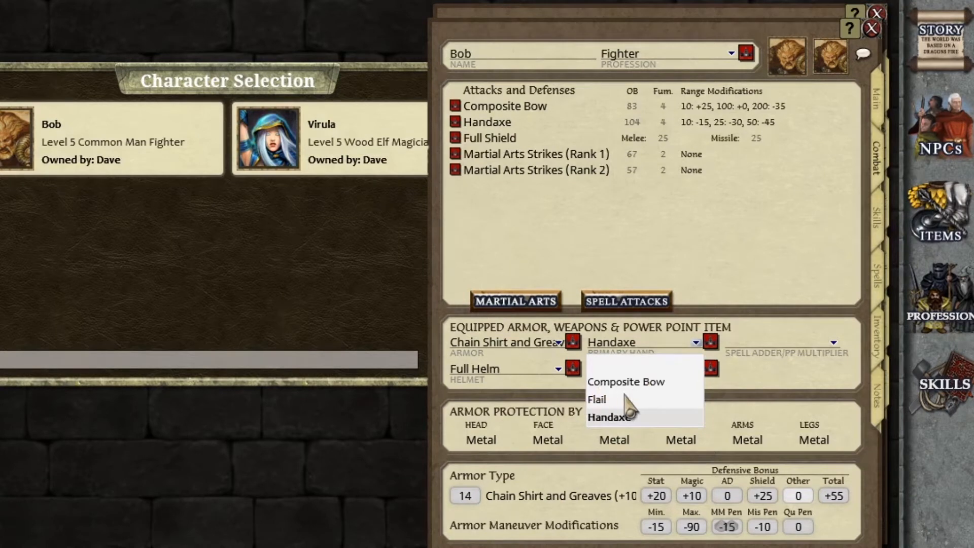
click(696, 345)
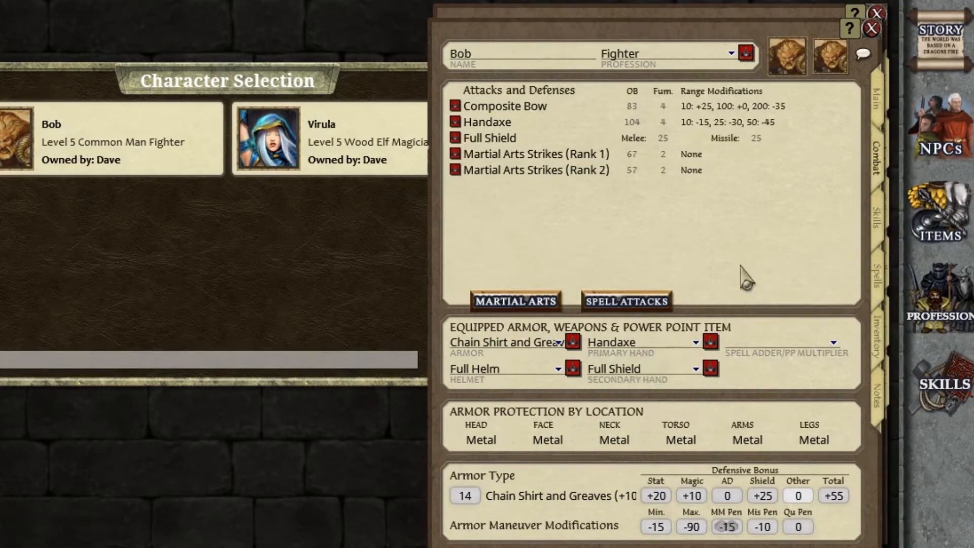
click(871, 29)
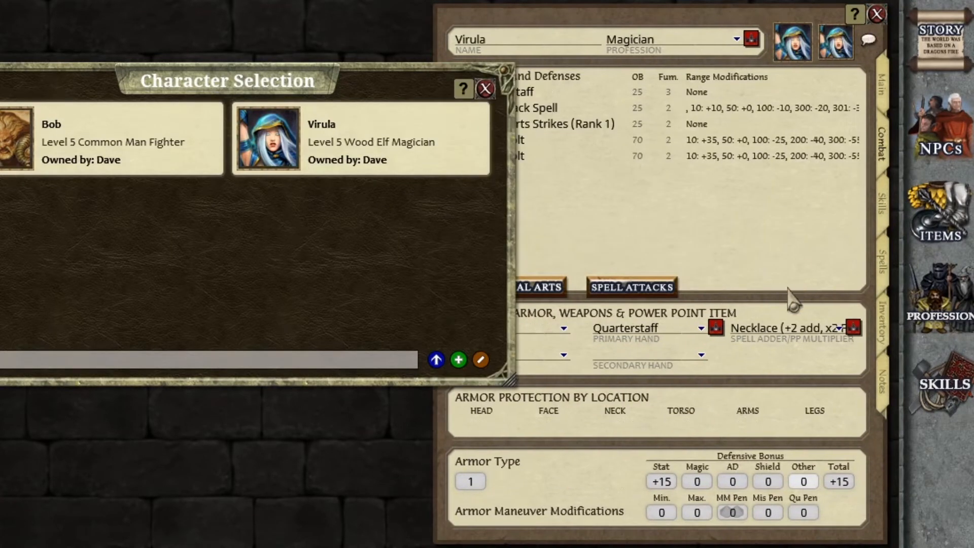
View Virula's notes page and check the details of the necklace equipped as her spell adder/PP multiplier.
click(761, 262)
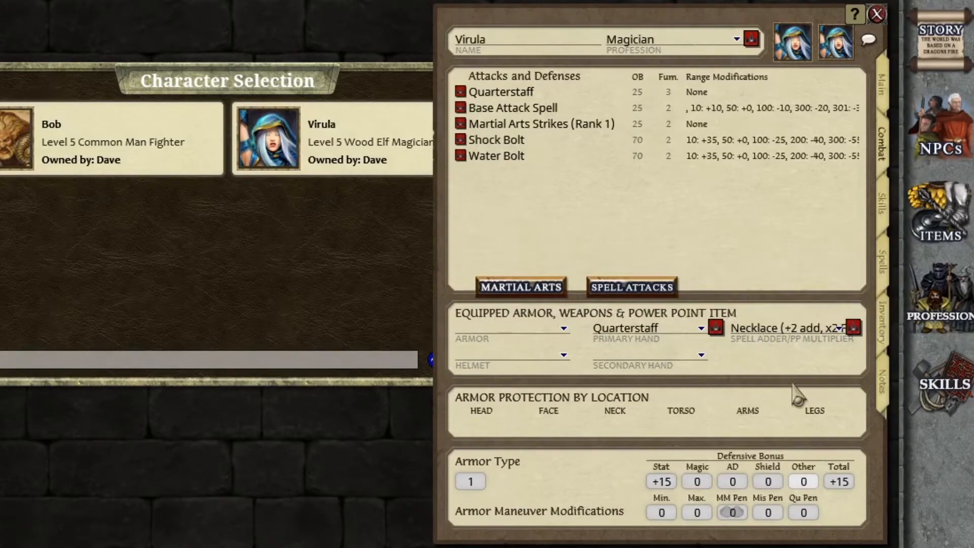
click(883, 386)
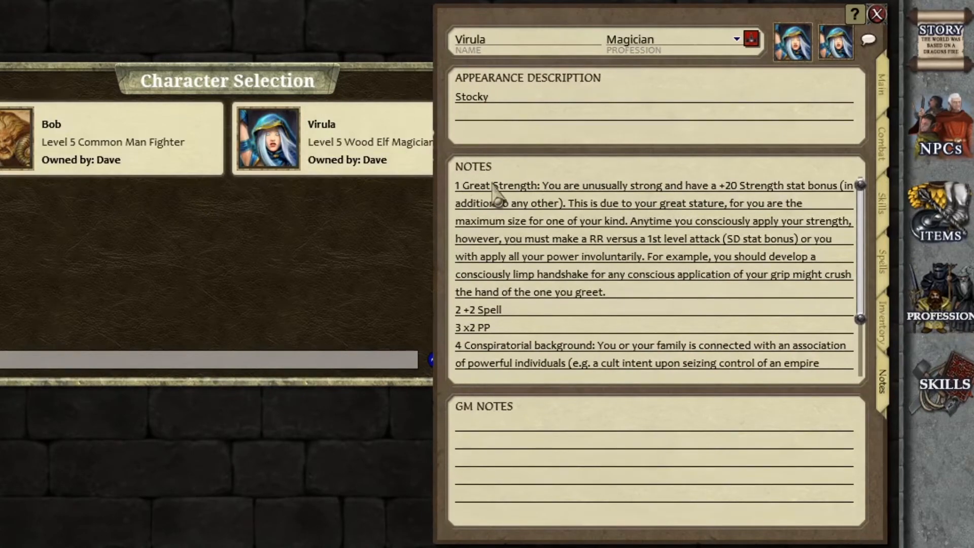
click(884, 150)
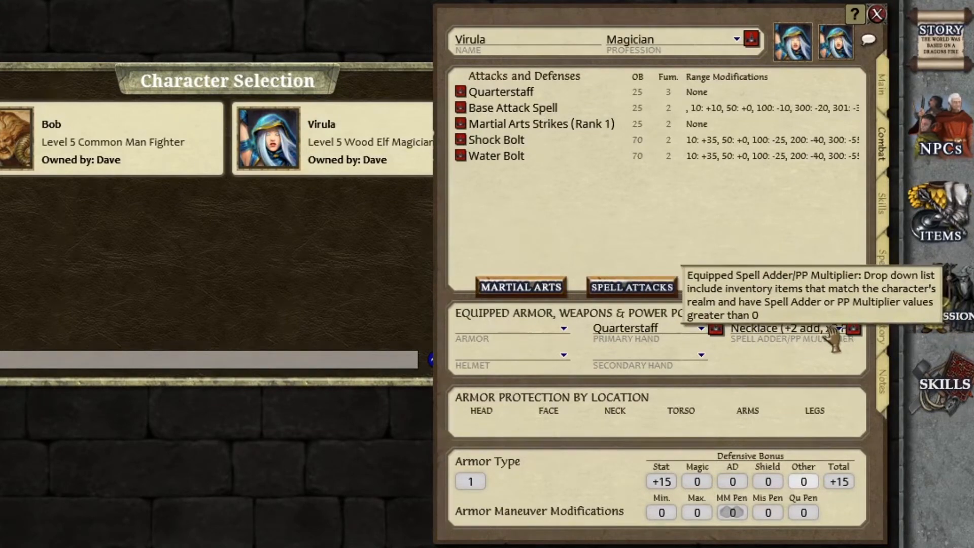
click(854, 328)
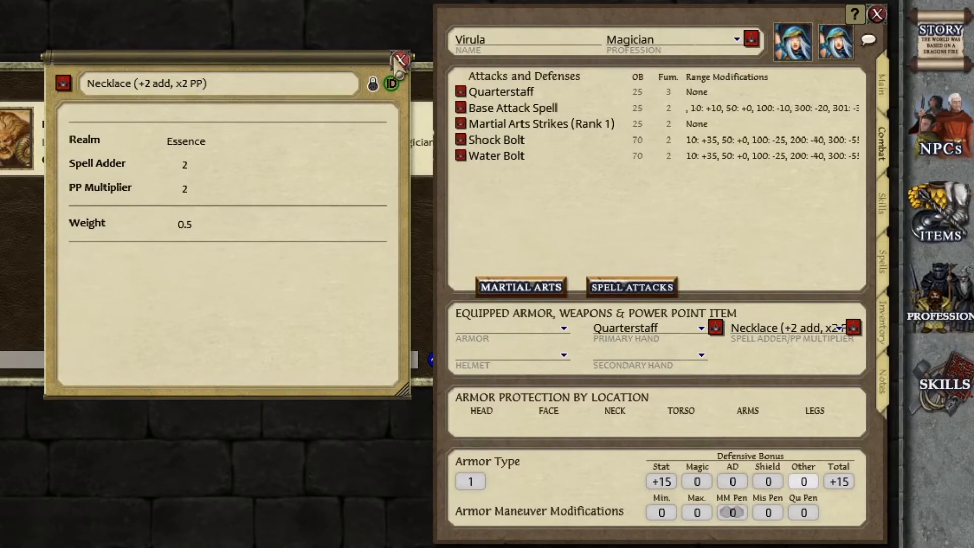
click(400, 60)
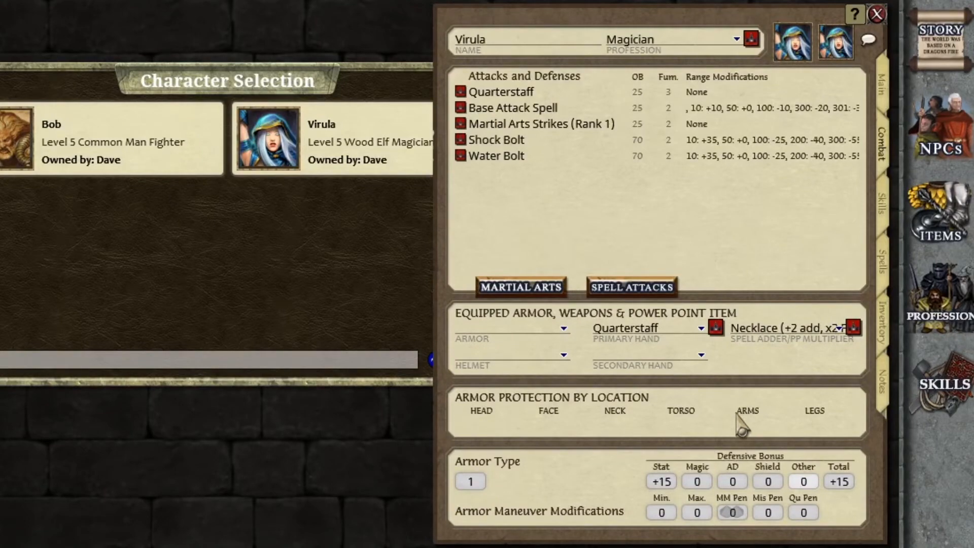
Reopen Bob's character sheet and examine the armor protection by location on his combat page.
double_click(1, 144)
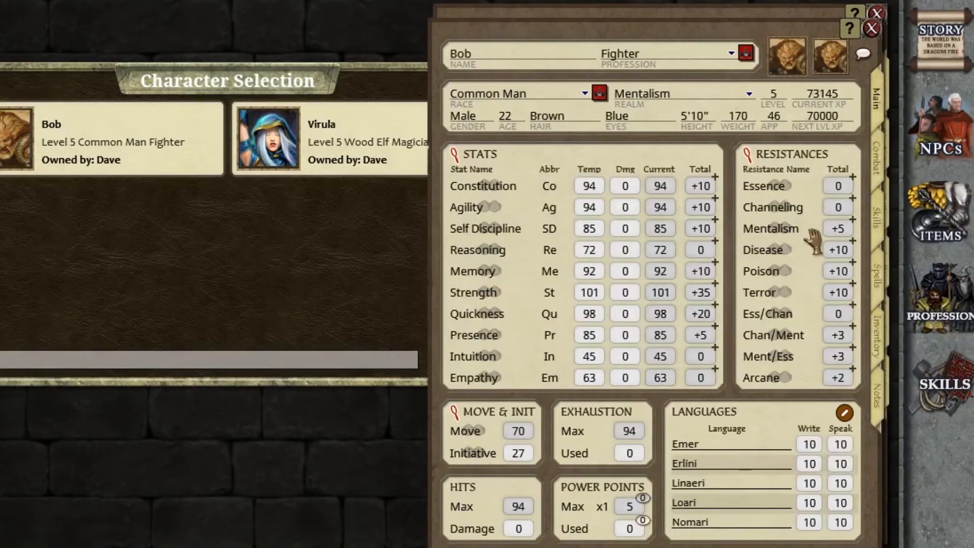
click(876, 162)
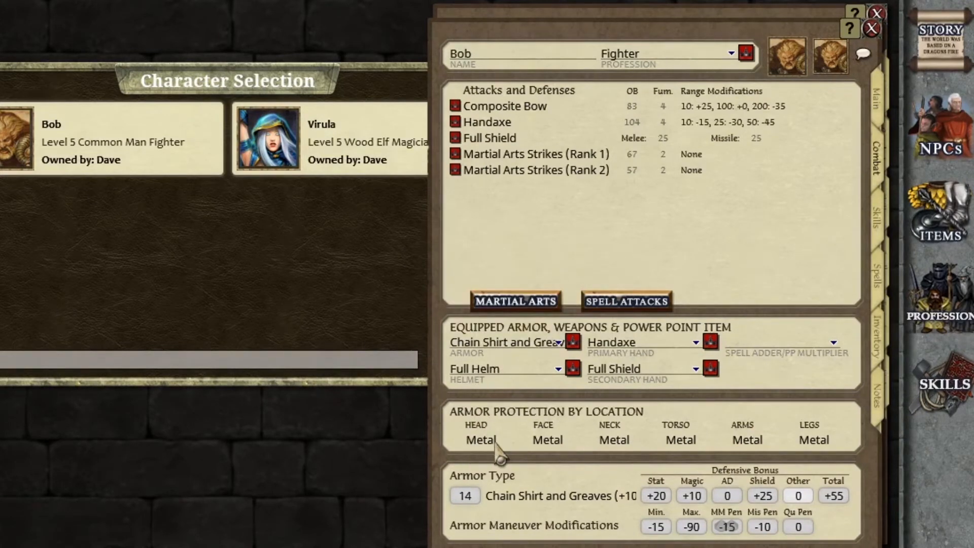
mouse_move(661, 444)
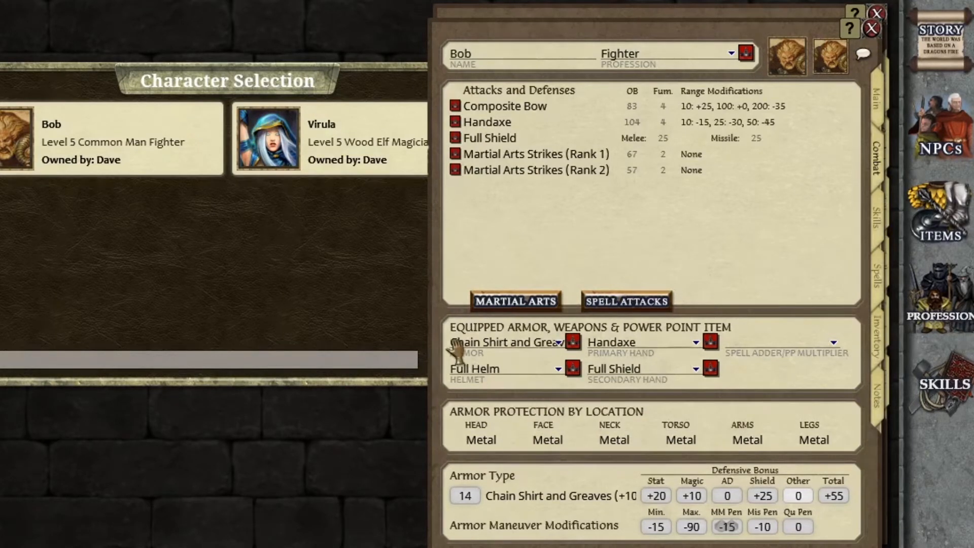
Unlock the record of Bob's equipped Chain Shirt and Greaves, review its armor penalties and protection fields, and close it.
click(573, 344)
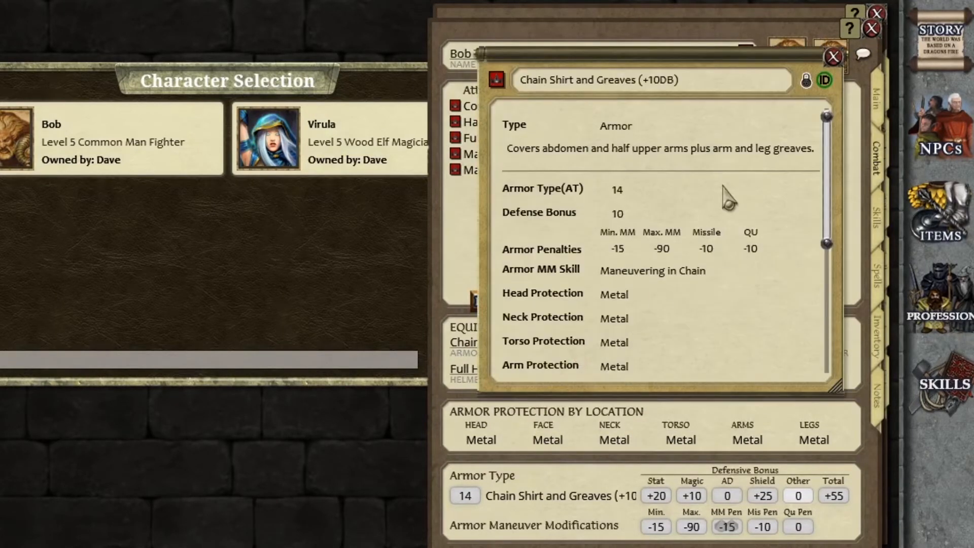
click(806, 81)
scroll(690, 265, down, 3)
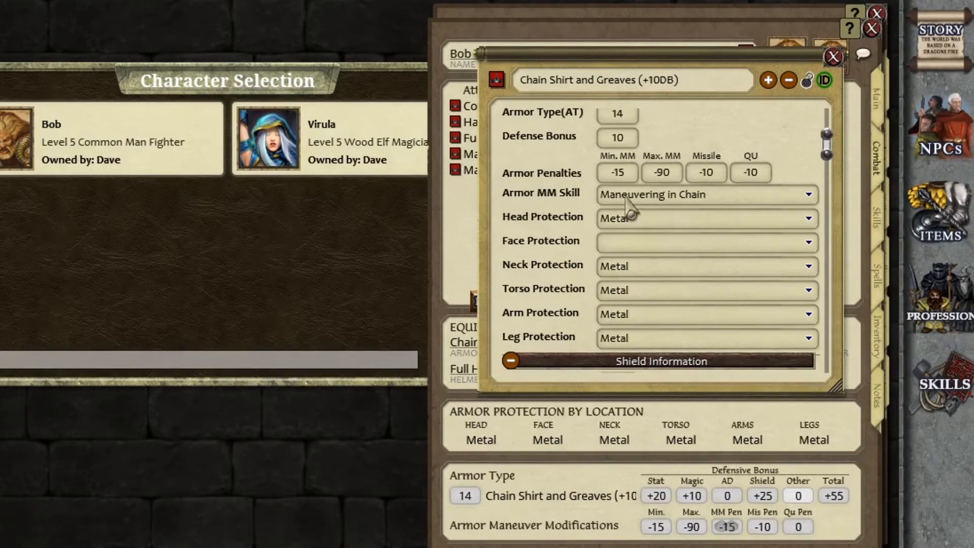
click(833, 56)
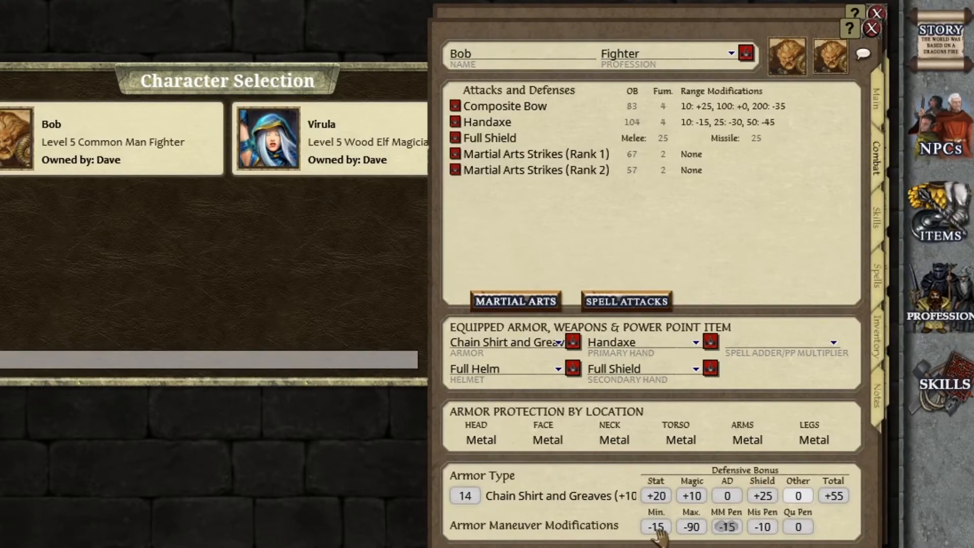
click(573, 343)
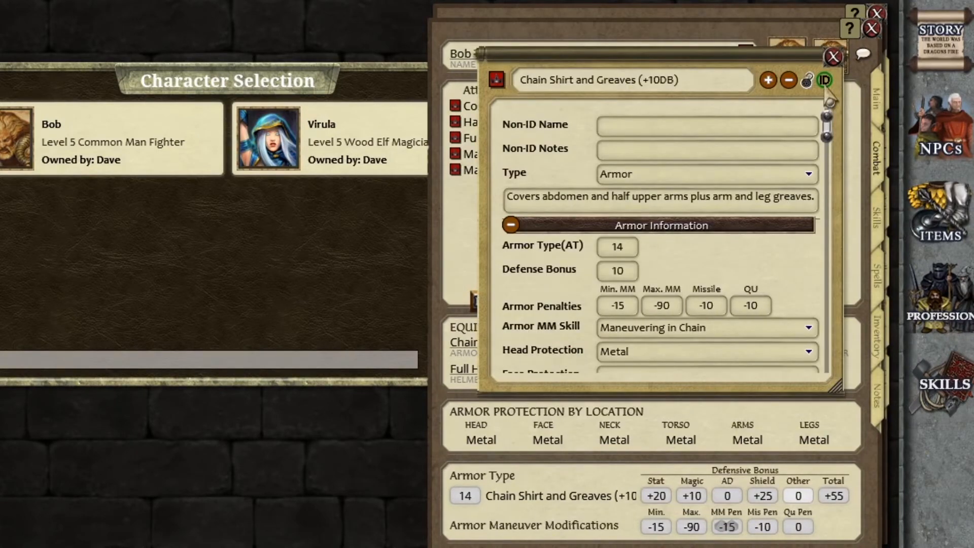
click(834, 57)
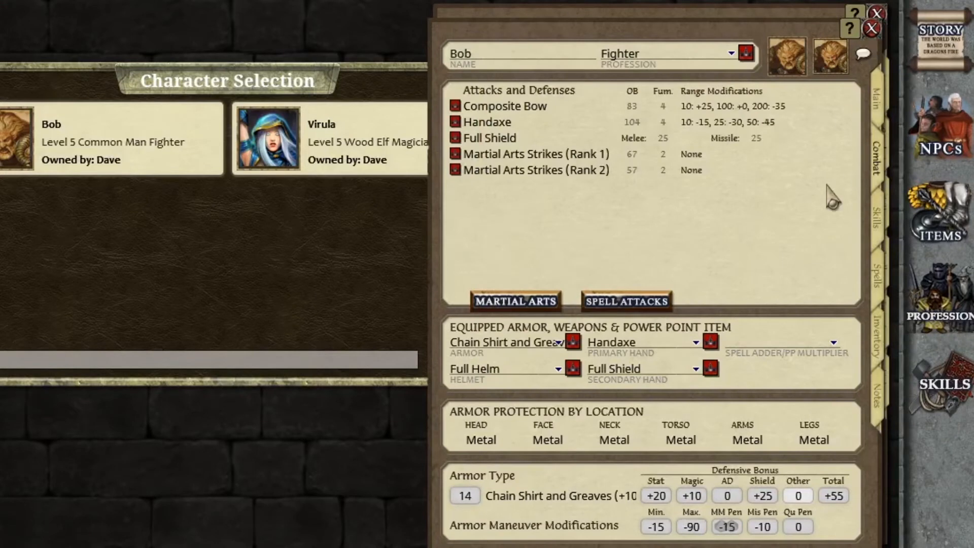
mouse_move(695, 449)
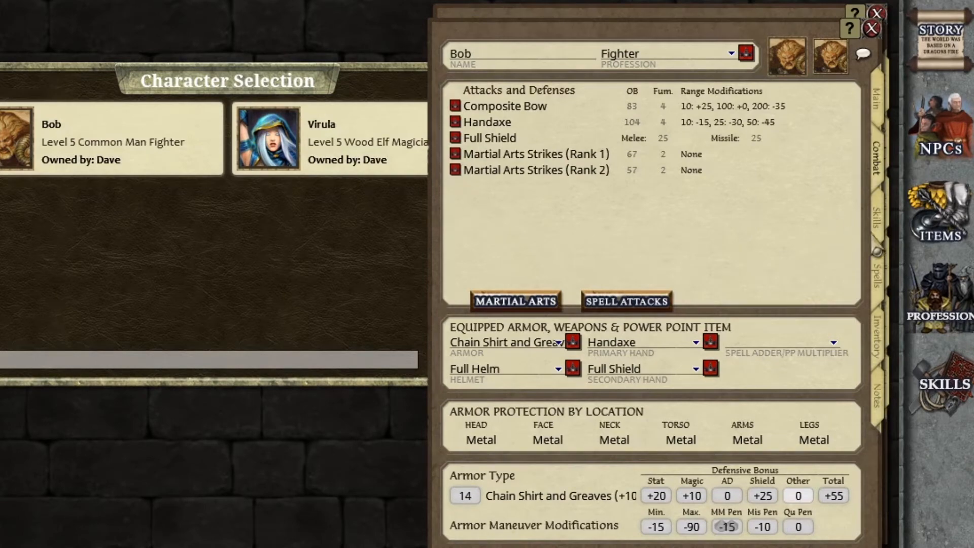
View Bob's skills page and read the details of the Acrobatics skill.
click(882, 233)
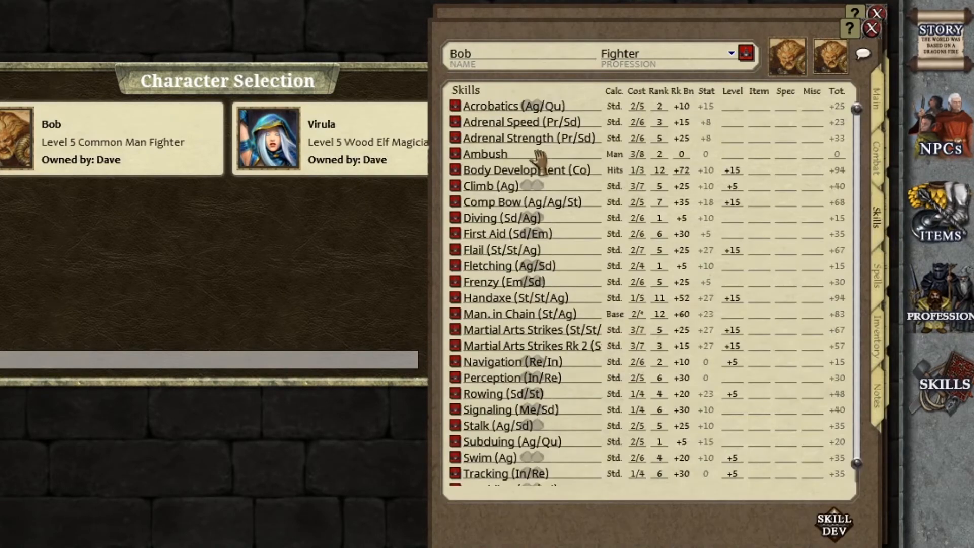
click(455, 106)
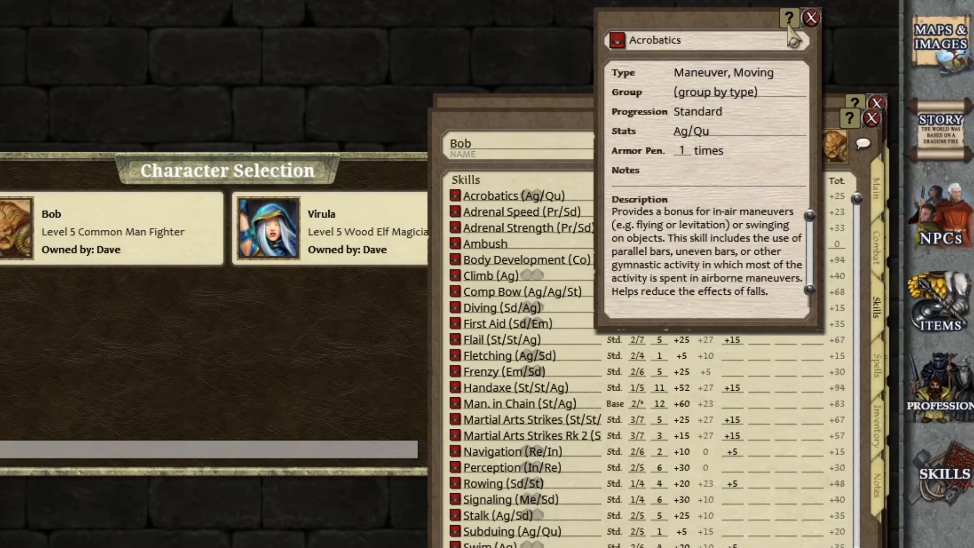
click(811, 17)
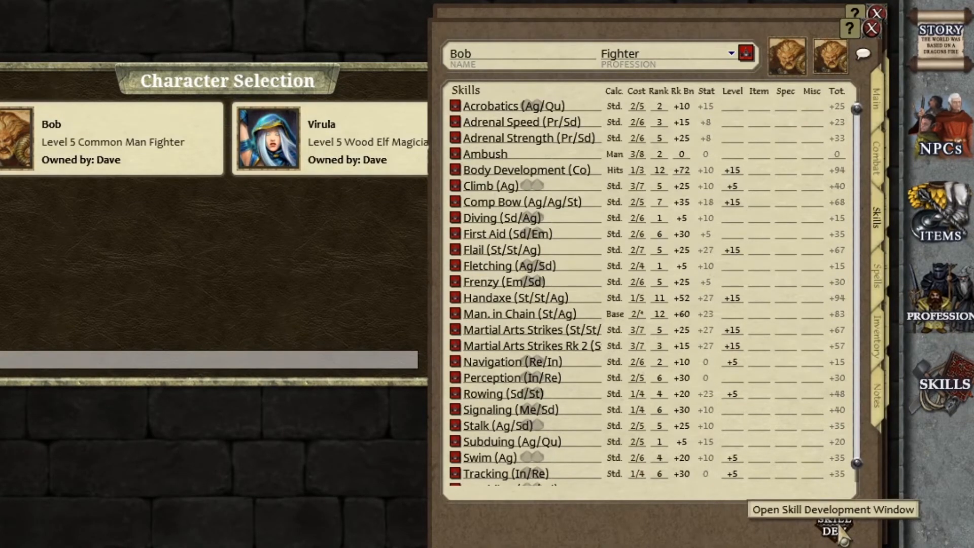
Open Bob's Skill Development window and check the Acrobatics armor penalty from its skill list.
click(840, 532)
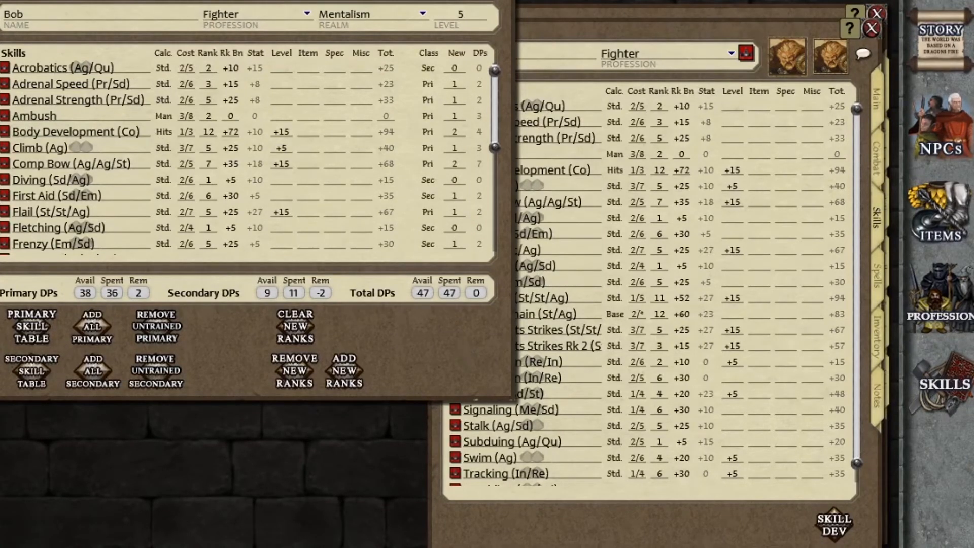
click(5, 68)
drag(684, 0, 417, 141)
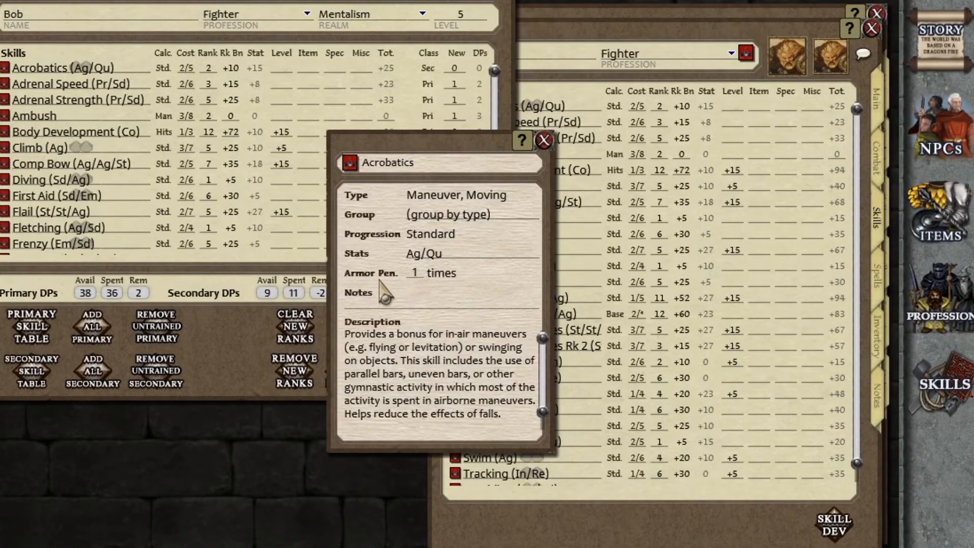
click(544, 140)
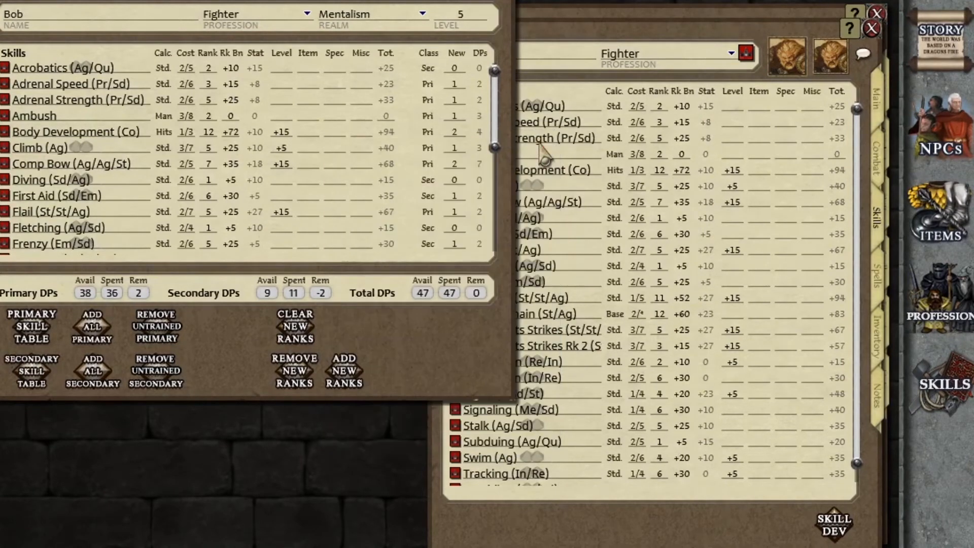
Compare the armor penalties of Swim and Adrenal Strength from Bob's skills page, and close the Skill Development window.
click(562, 40)
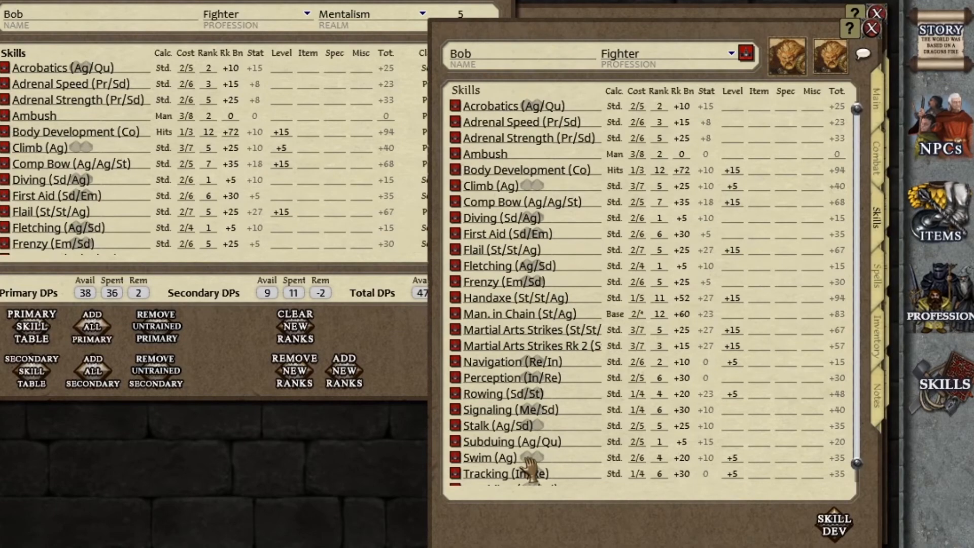
click(456, 458)
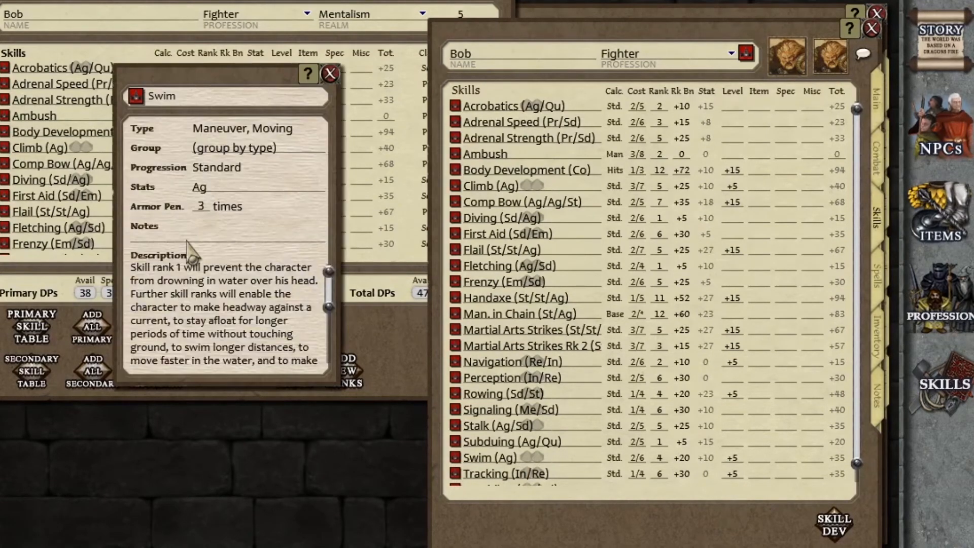
click(330, 74)
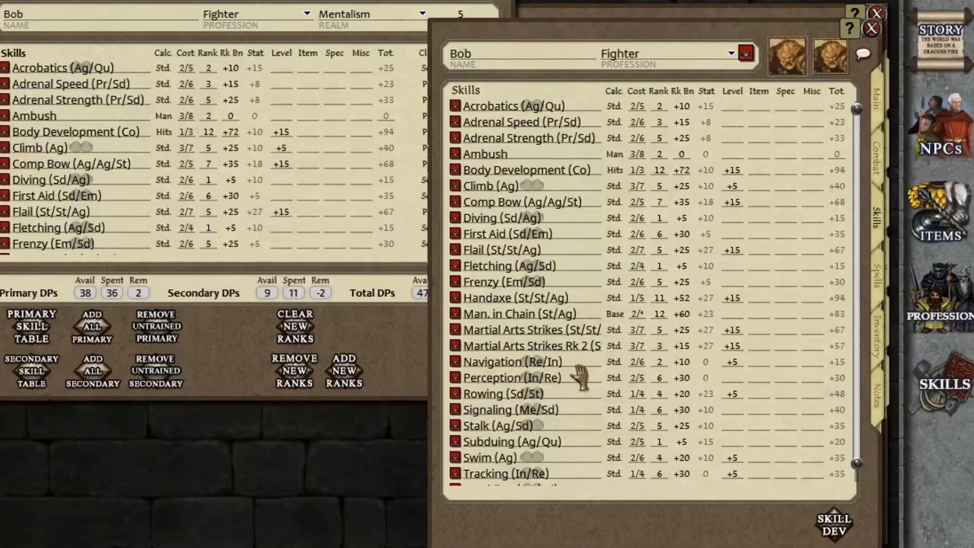
click(455, 138)
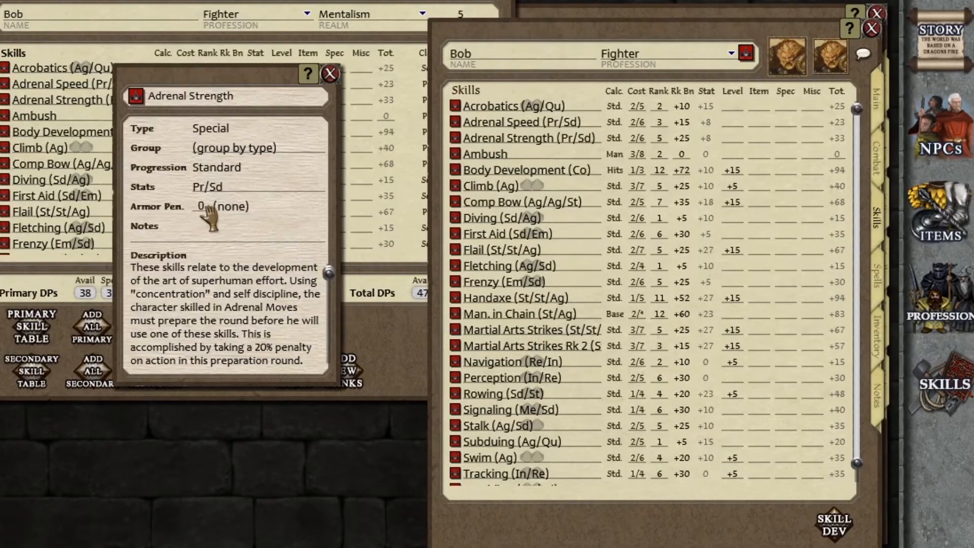
click(330, 75)
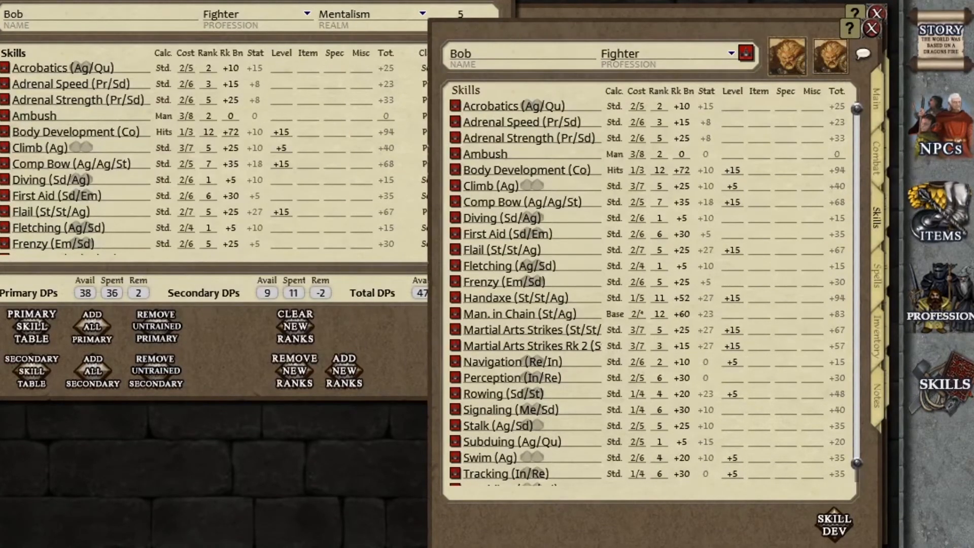
click(502, 0)
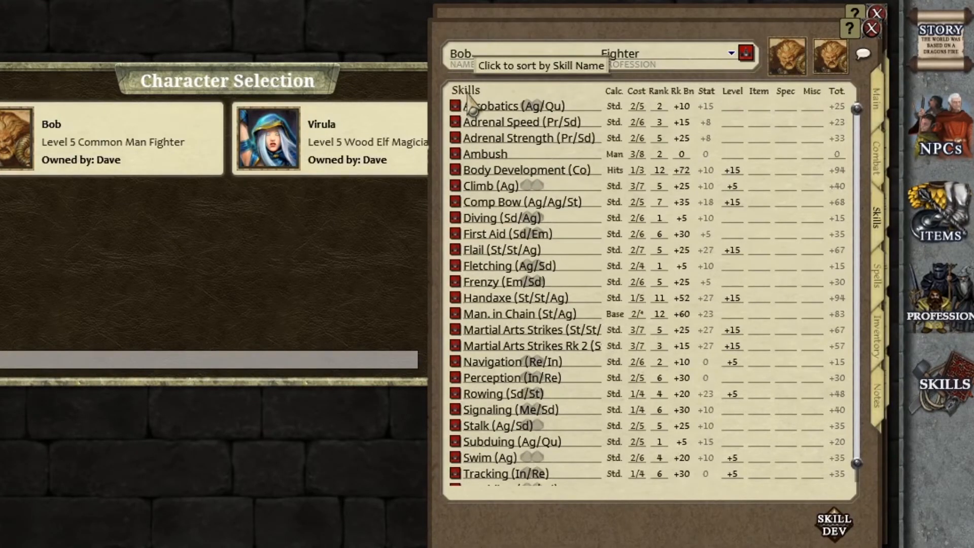
Sort Bob's skills by name in reverse and back to alphabetical order, and group the list by skill type.
click(467, 90)
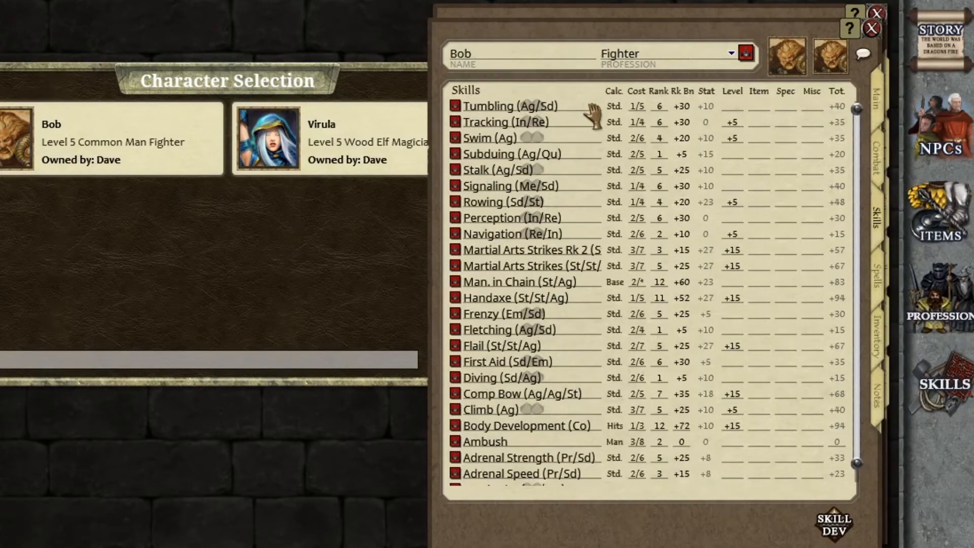
click(467, 92)
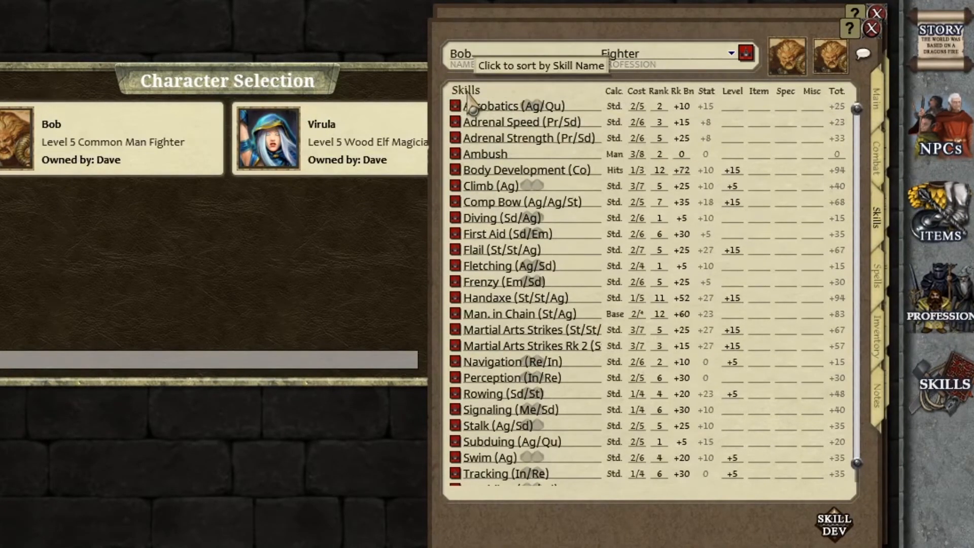
right_click(583, 186)
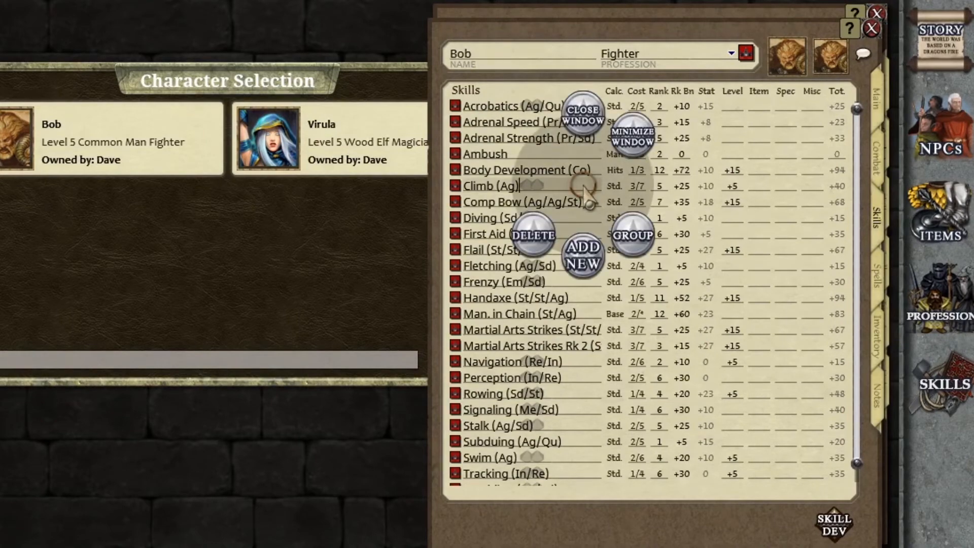
click(630, 239)
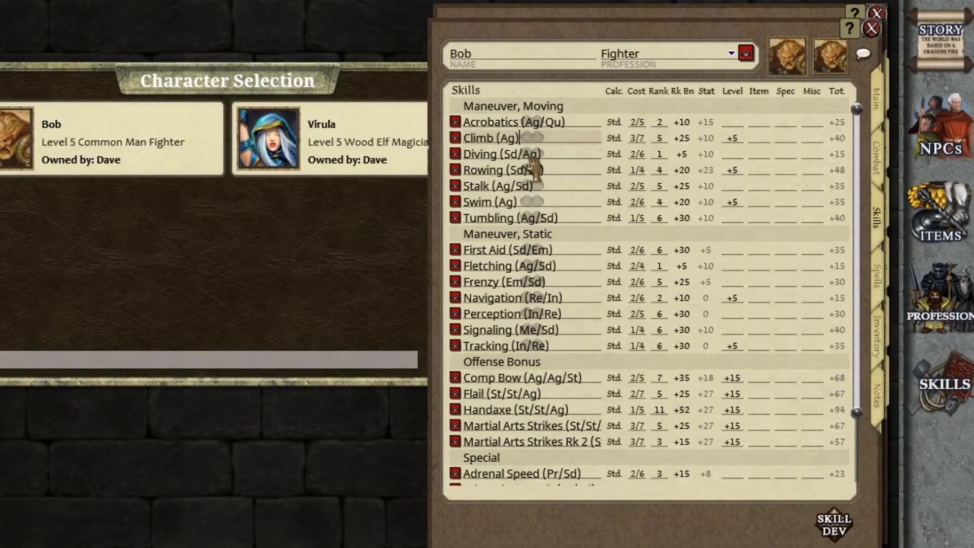
scroll(558, 469, down, 2)
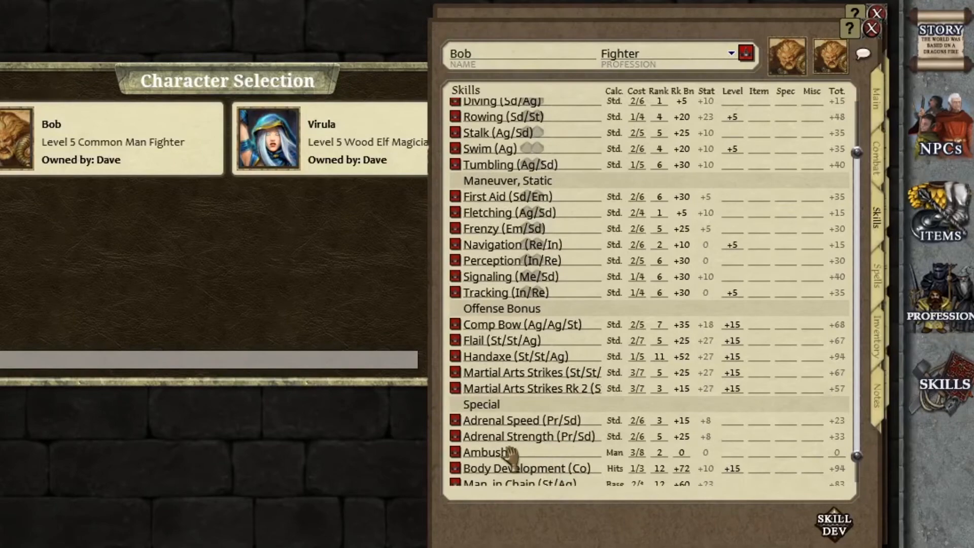
scroll(637, 367, down, 2)
scroll(638, 375, up, 4)
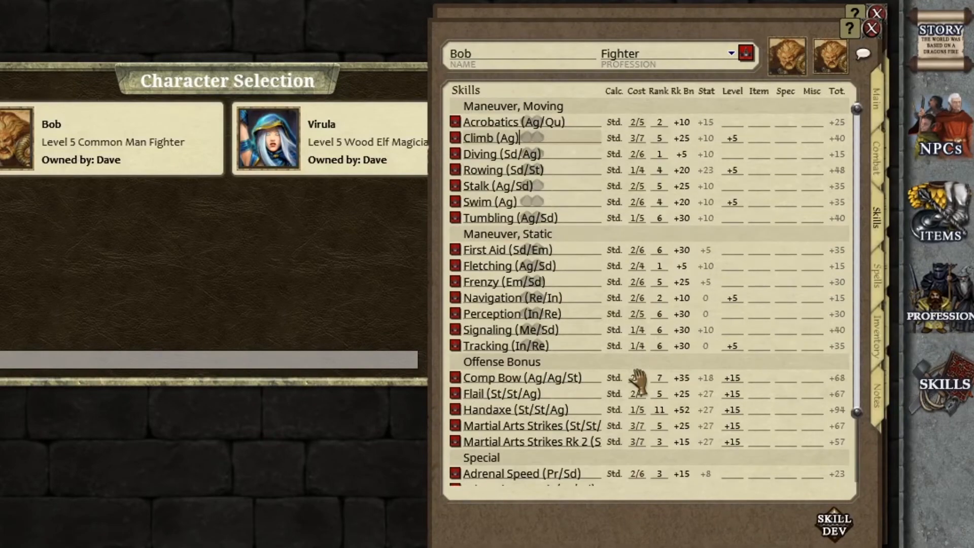
Ungroup Bob's skills back into one alphabetical list, and view his spells page.
right_click(574, 163)
click(628, 213)
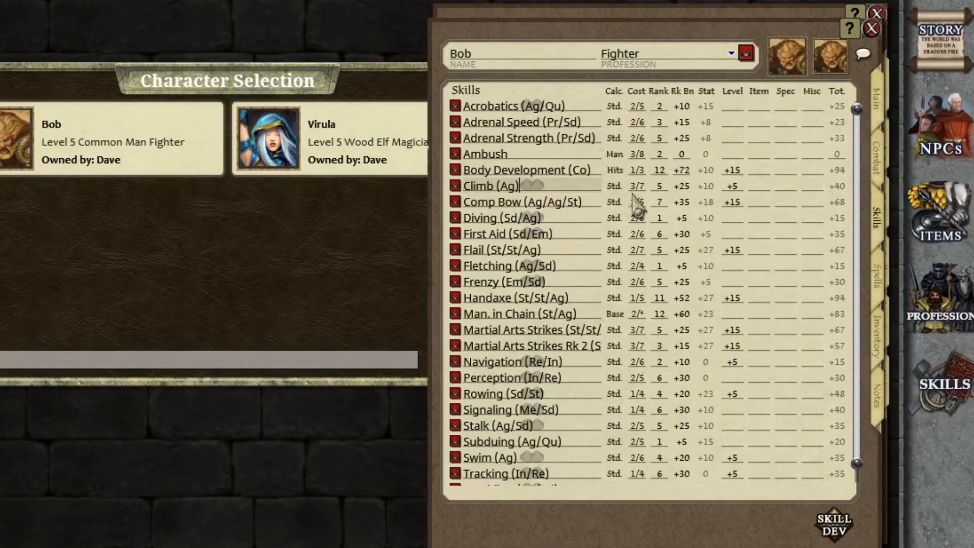
click(881, 293)
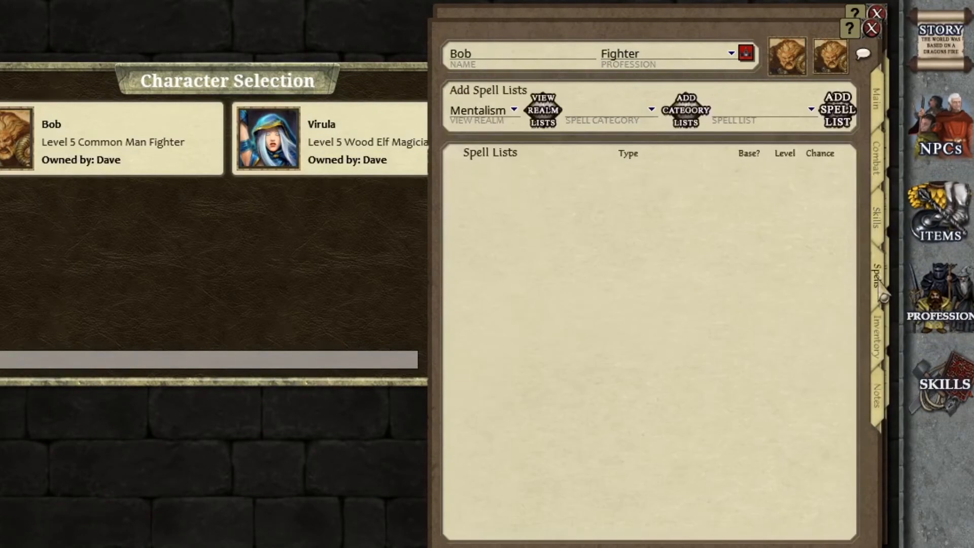
Close Bob's sheet, and examine Virula's spells page, including the realm choices and the overview of Essence spell lists.
click(871, 28)
click(882, 261)
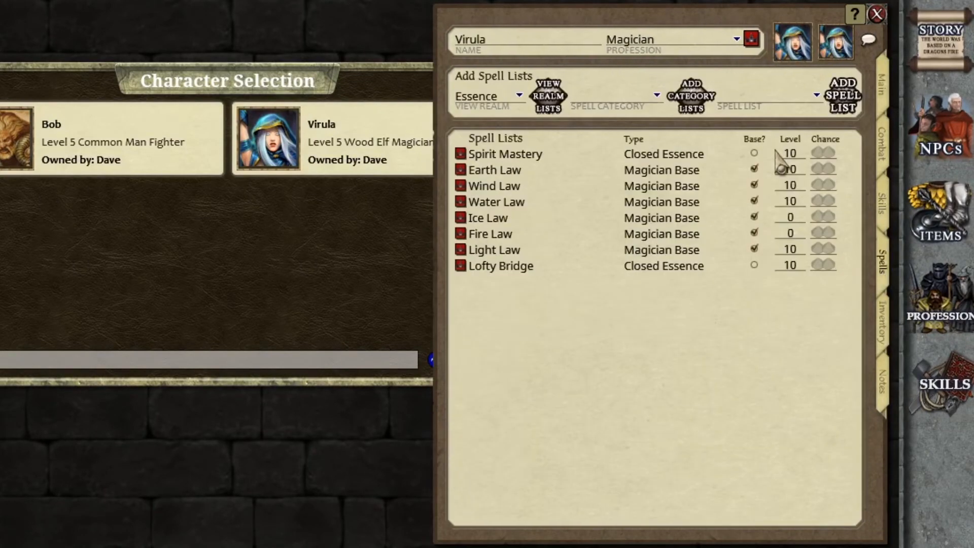
click(519, 95)
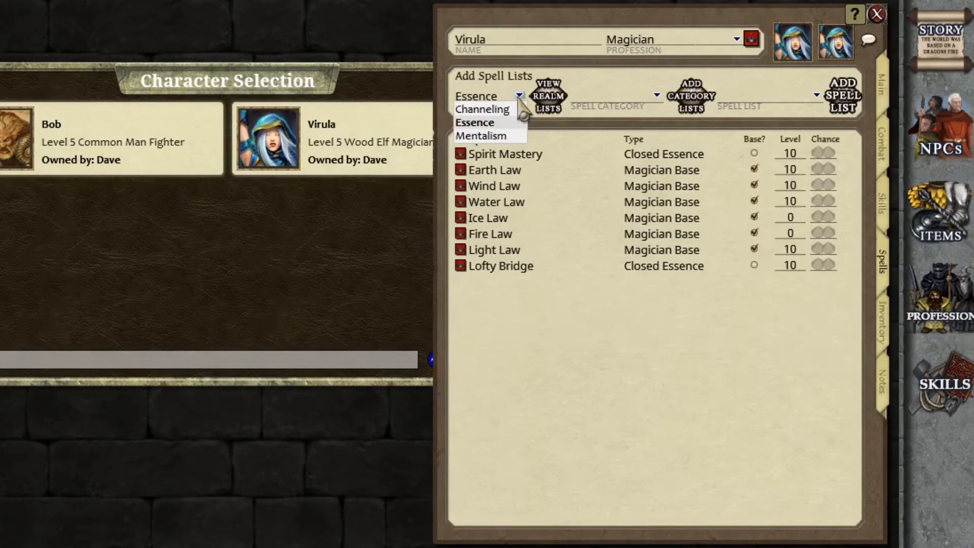
click(519, 96)
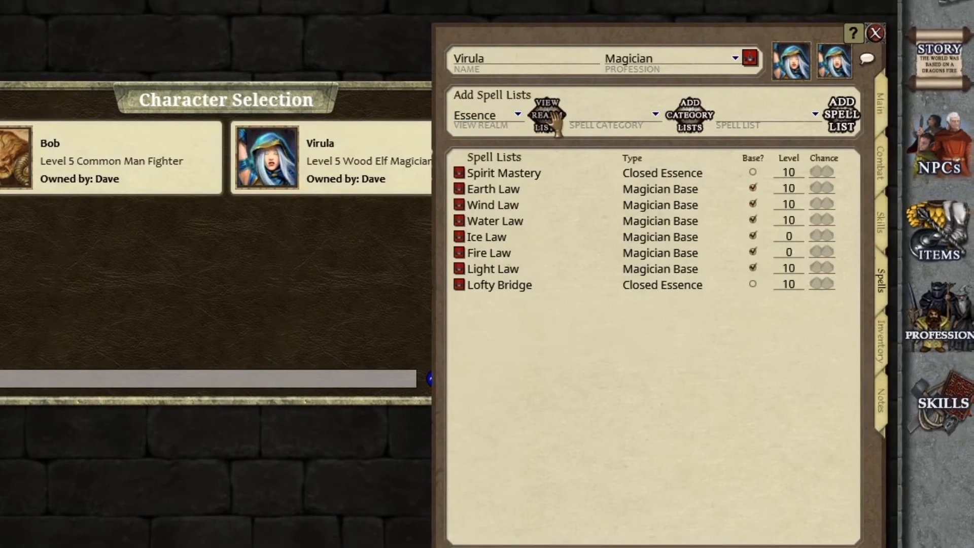
click(548, 97)
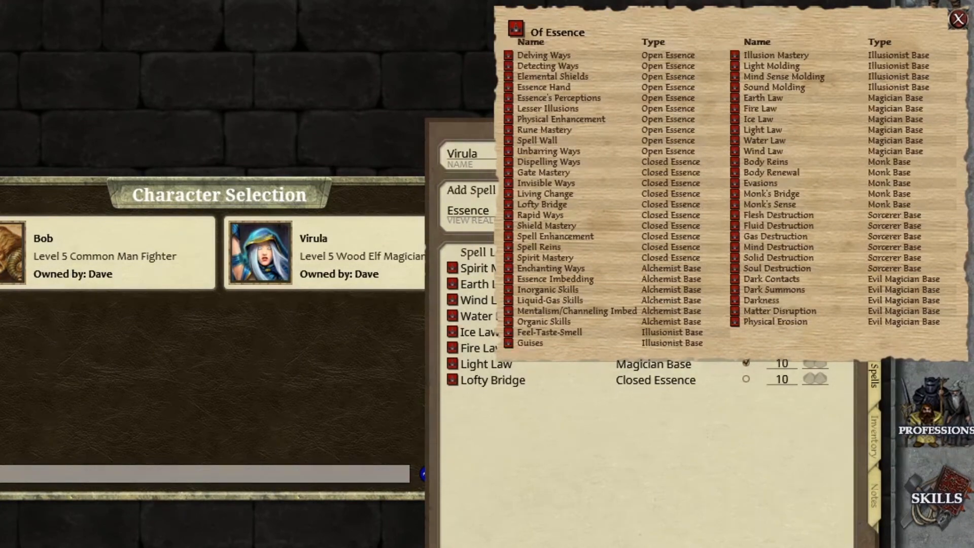
click(958, 19)
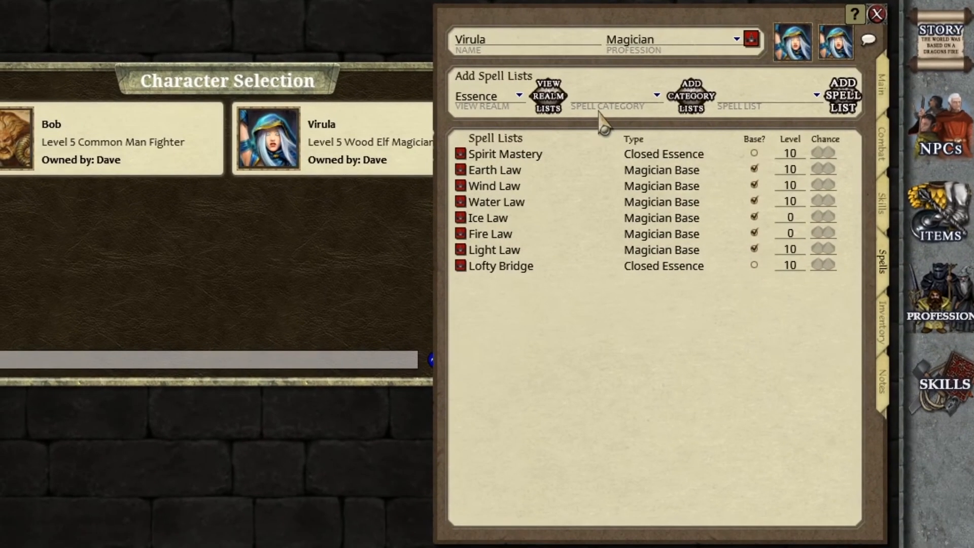
Add all spell lists of the Essence Open category to Virula's spells page.
click(657, 96)
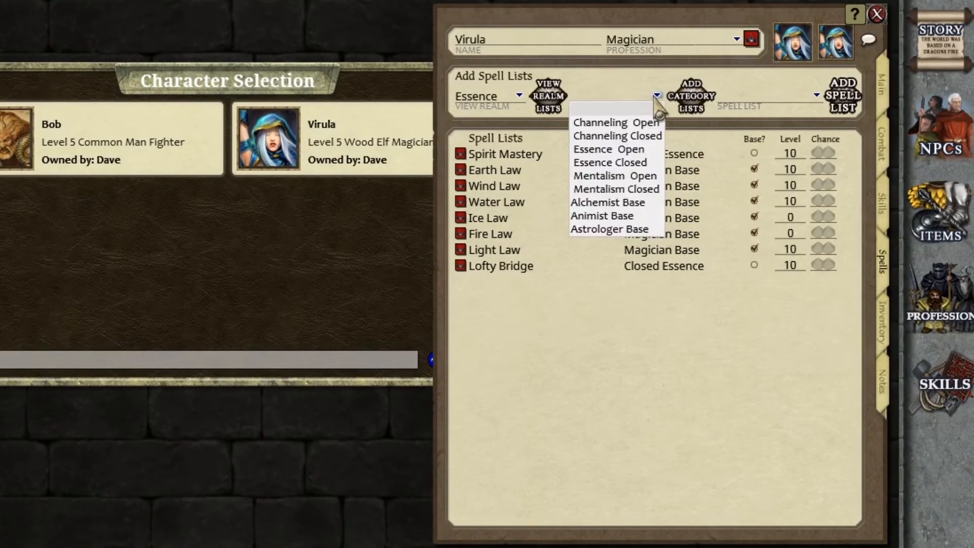
click(596, 150)
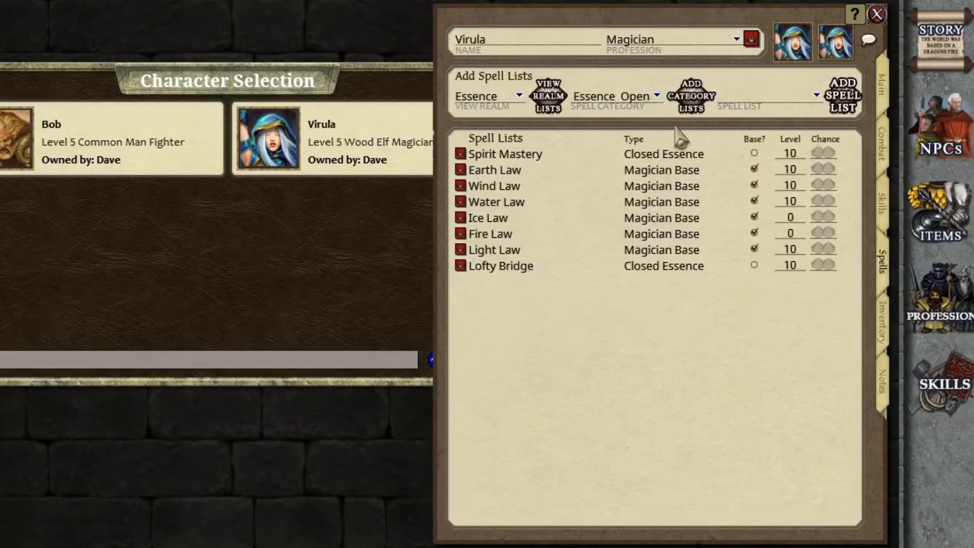
click(700, 104)
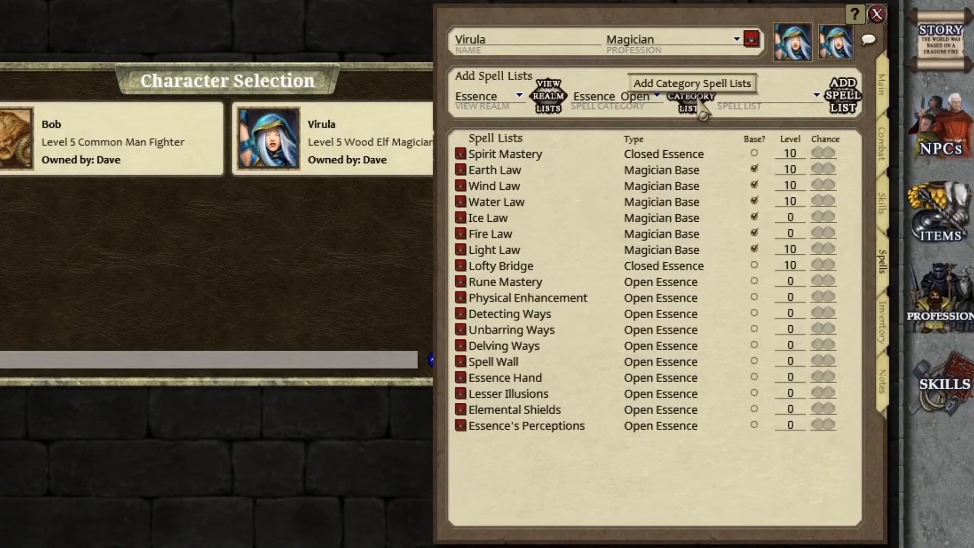
Browse the individual spell lists that can be added to Virula and choose Organ Law.
click(817, 95)
scroll(763, 182, down, 4)
scroll(763, 181, up, 6)
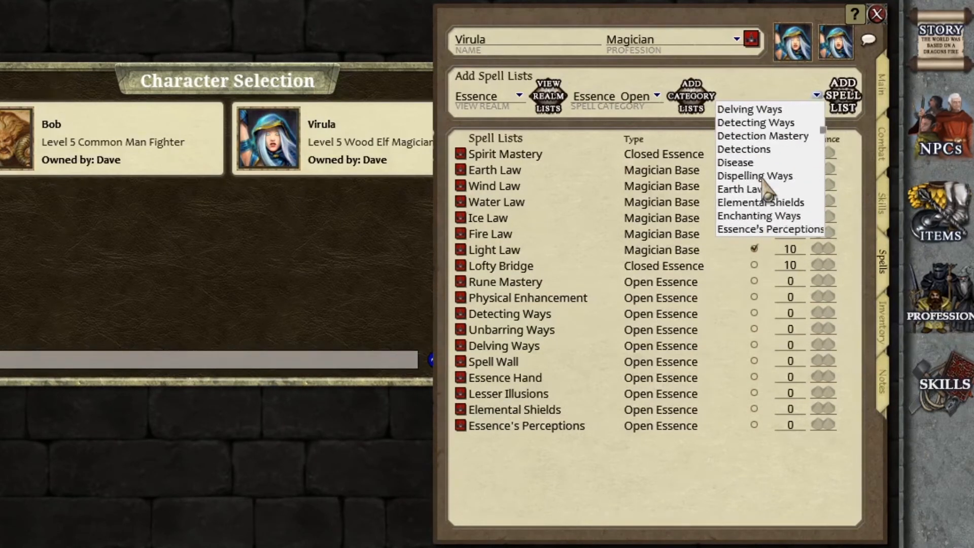
scroll(763, 178, down, 7)
scroll(766, 189, down, 6)
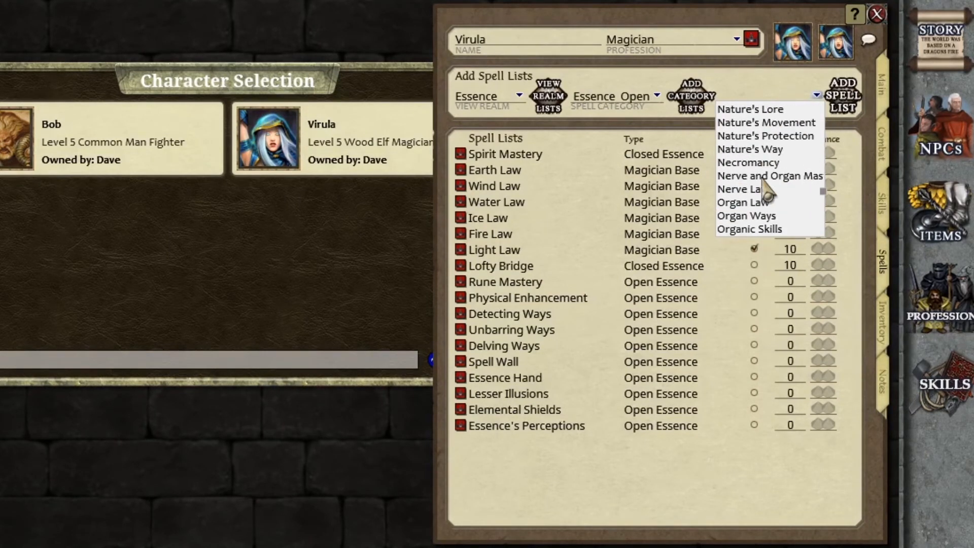
click(744, 202)
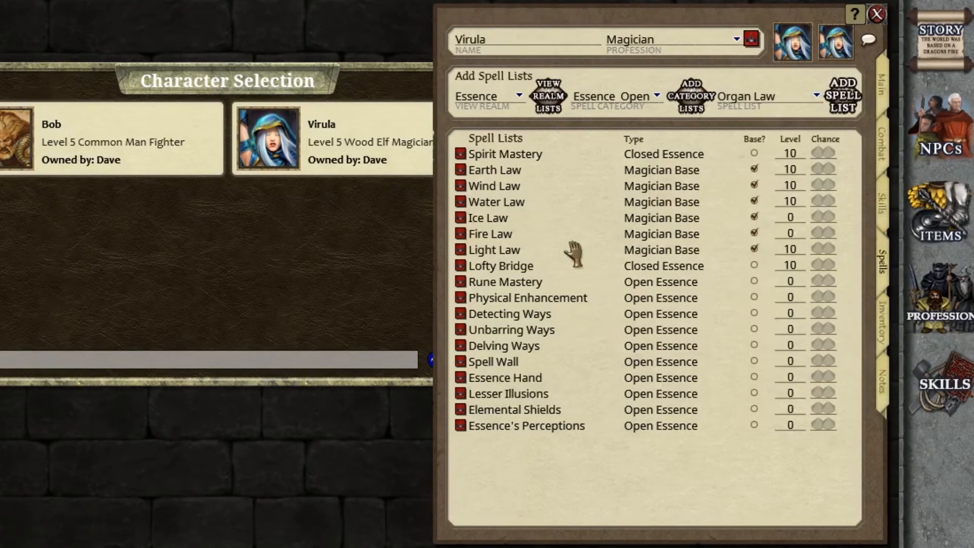
Delete the added Open Essence spell lists from Virula's spells page.
right_click(460, 290)
click(414, 339)
right_click(462, 297)
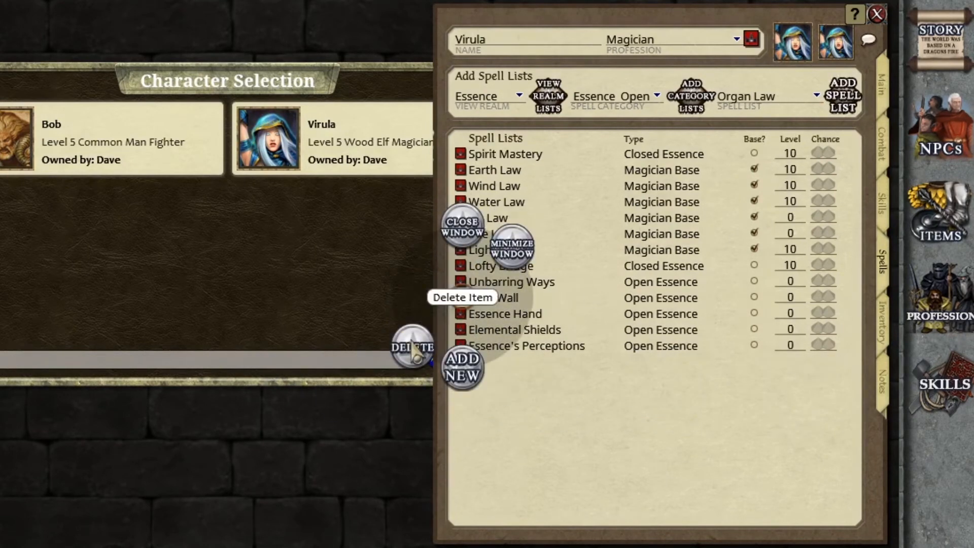
click(413, 344)
right_click(460, 287)
click(414, 335)
right_click(461, 284)
click(414, 332)
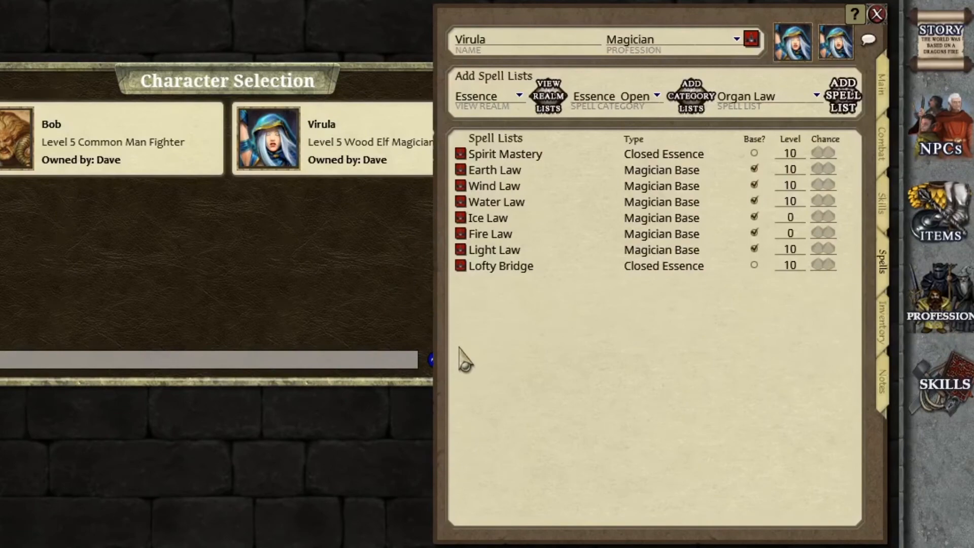
Read the Spirit Mastery spell list details, and check Virula's skills page before returning to her spells.
click(460, 154)
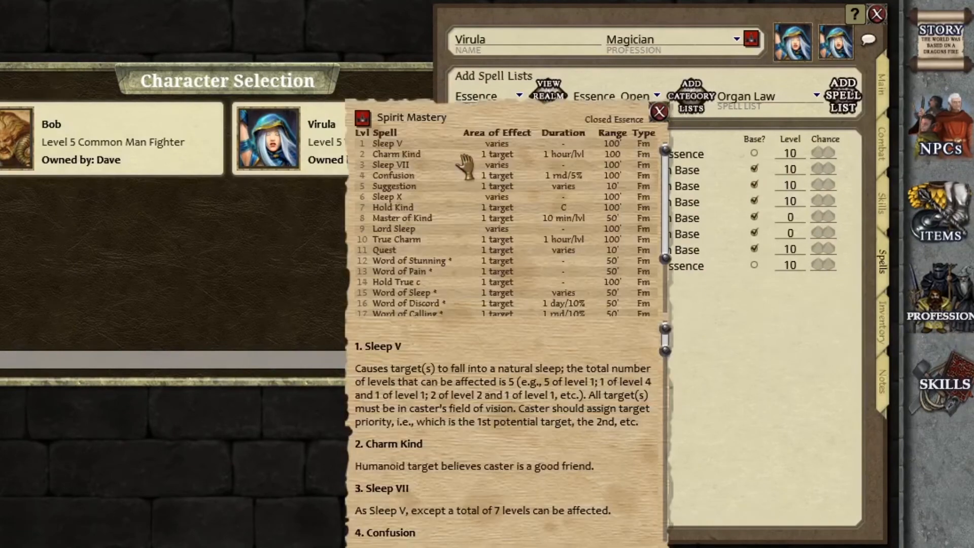
click(659, 111)
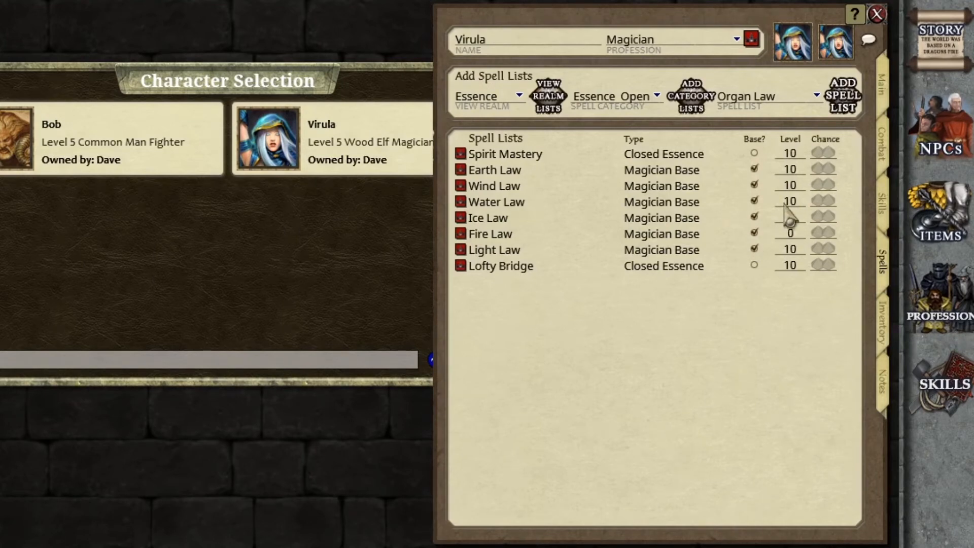
click(885, 221)
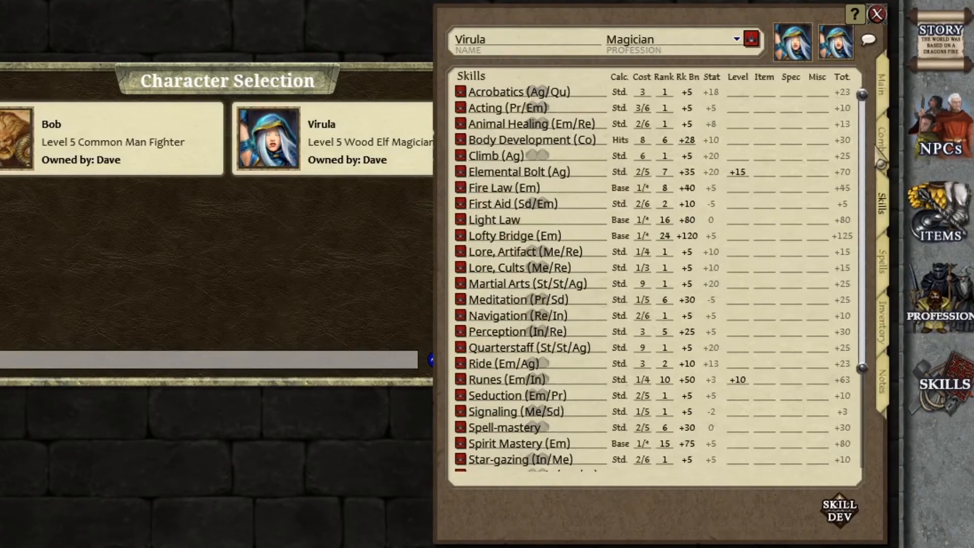
click(883, 265)
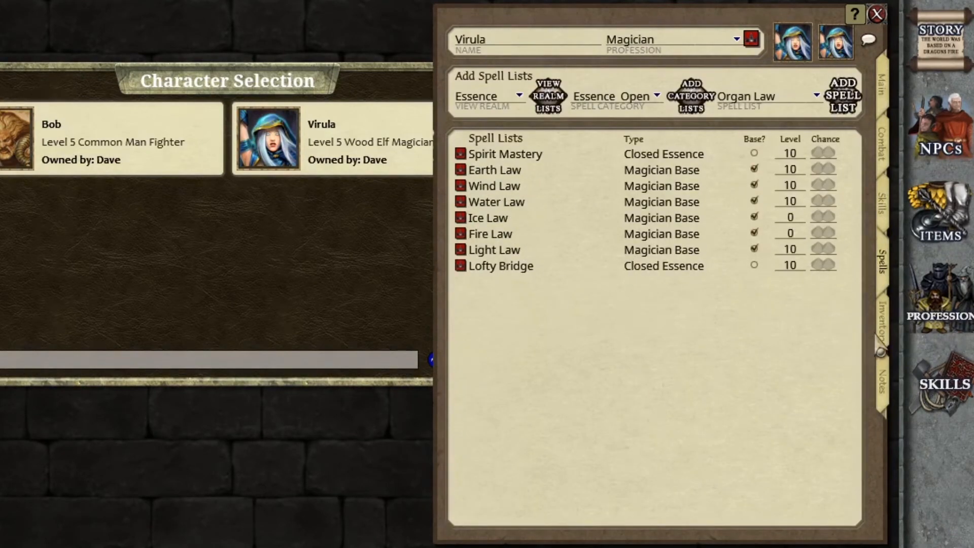
Compare the equipment weights and encumbrance on the inventory pages of Virula and Bob, and close Bob's sheet.
click(883, 325)
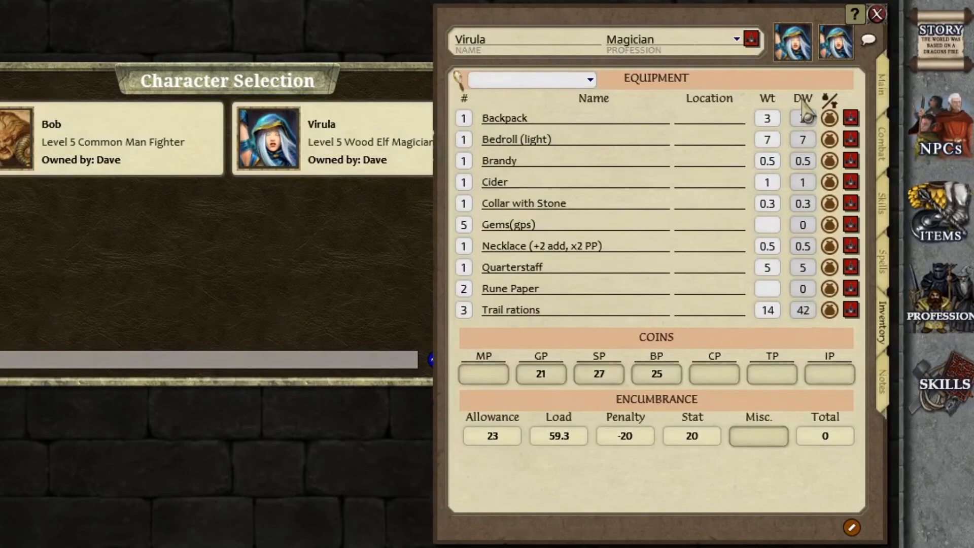
mouse_move(802, 103)
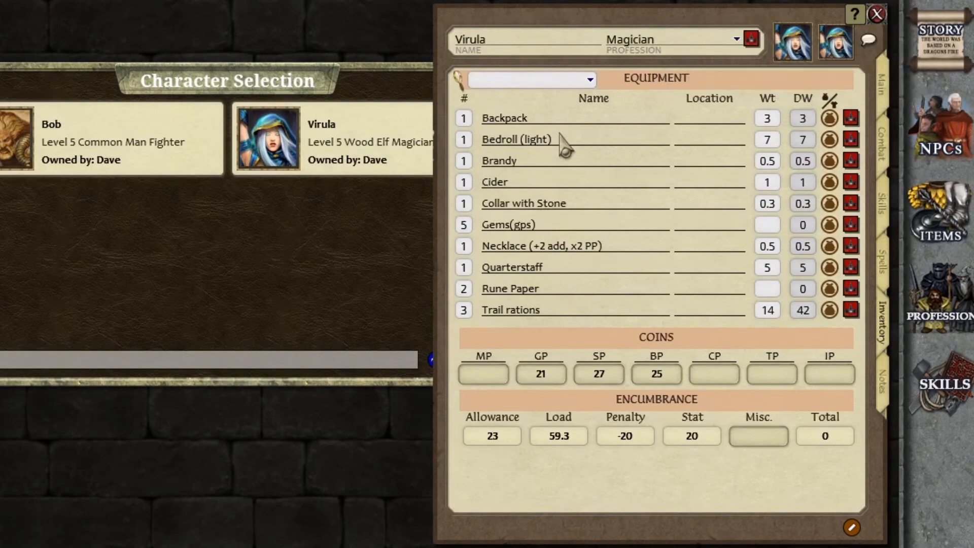
click(19, 136)
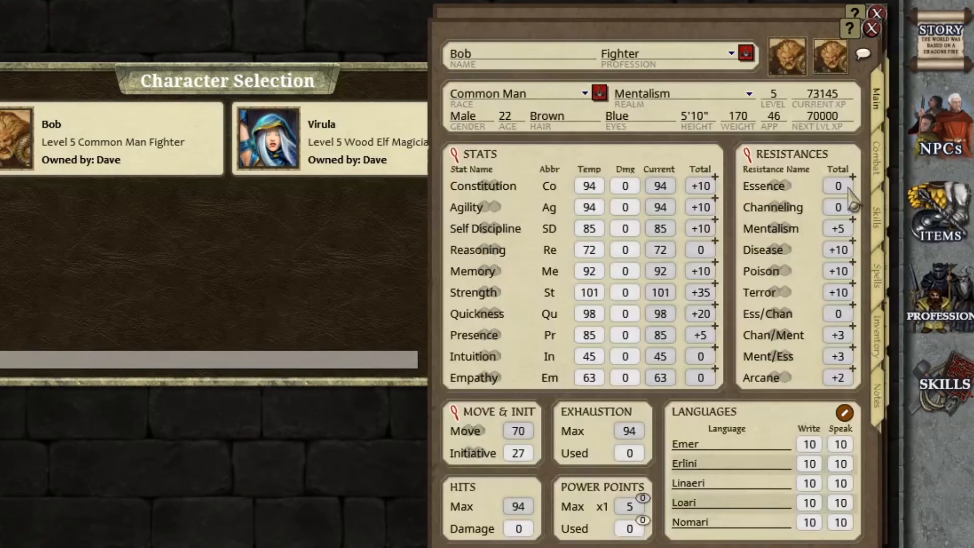
click(878, 330)
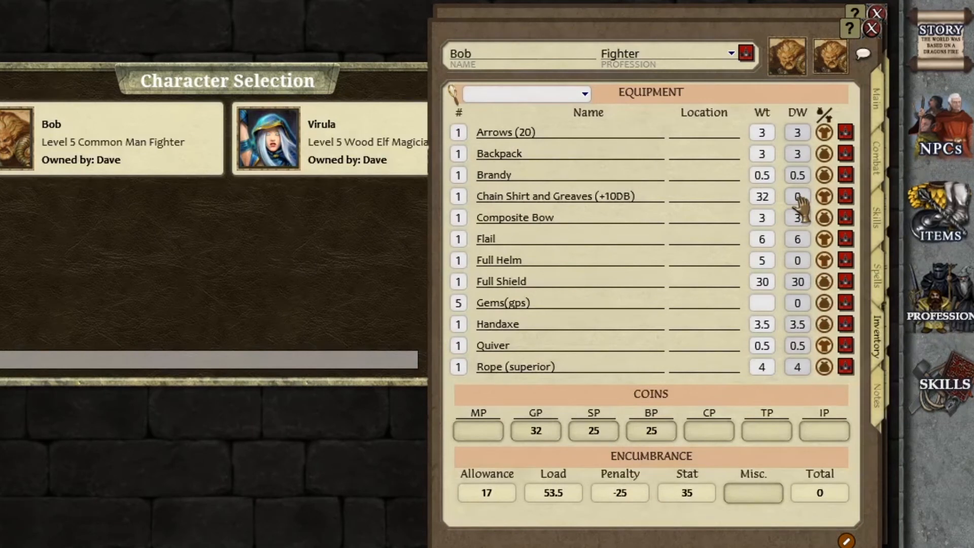
click(871, 28)
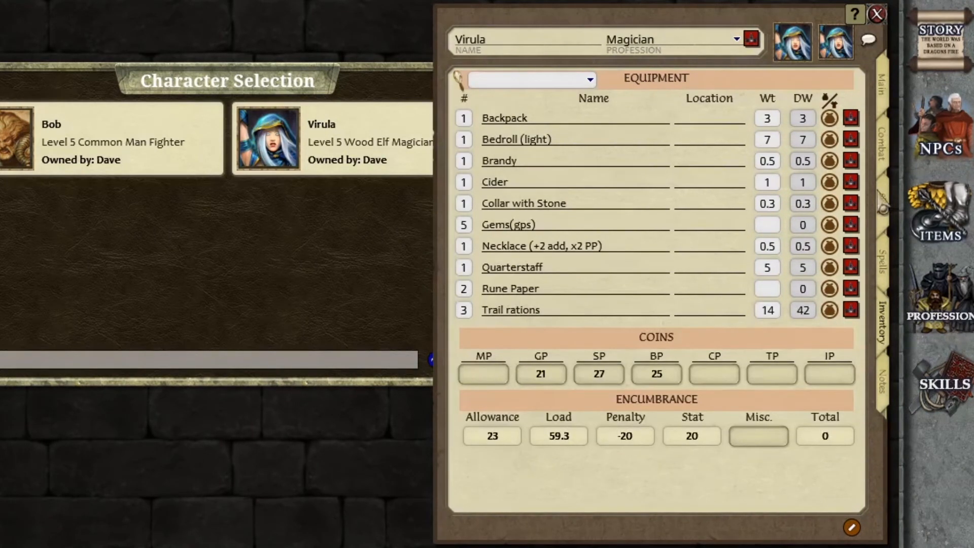
Add a blank item to Virula's equipment, inspect its detail fields, and delete the item again.
right_click(597, 189)
click(589, 257)
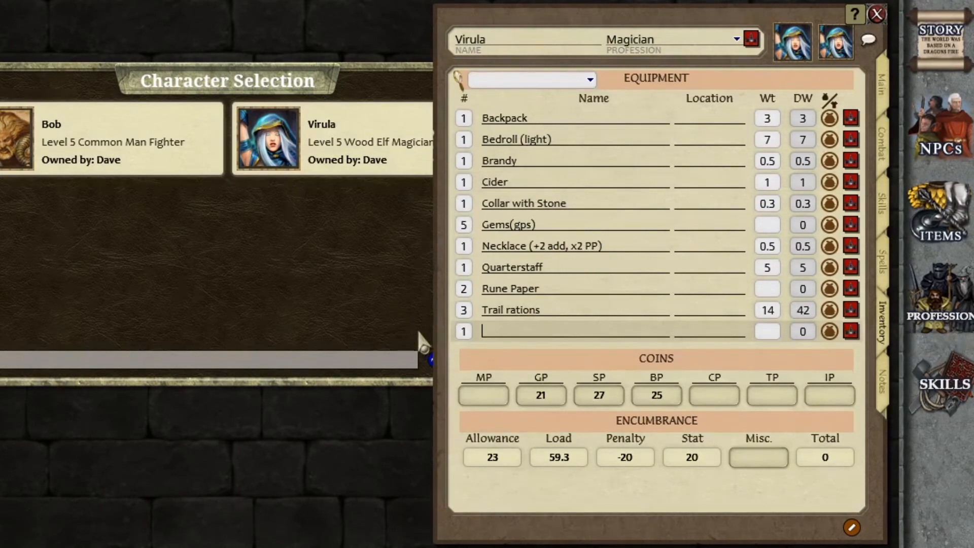
click(850, 330)
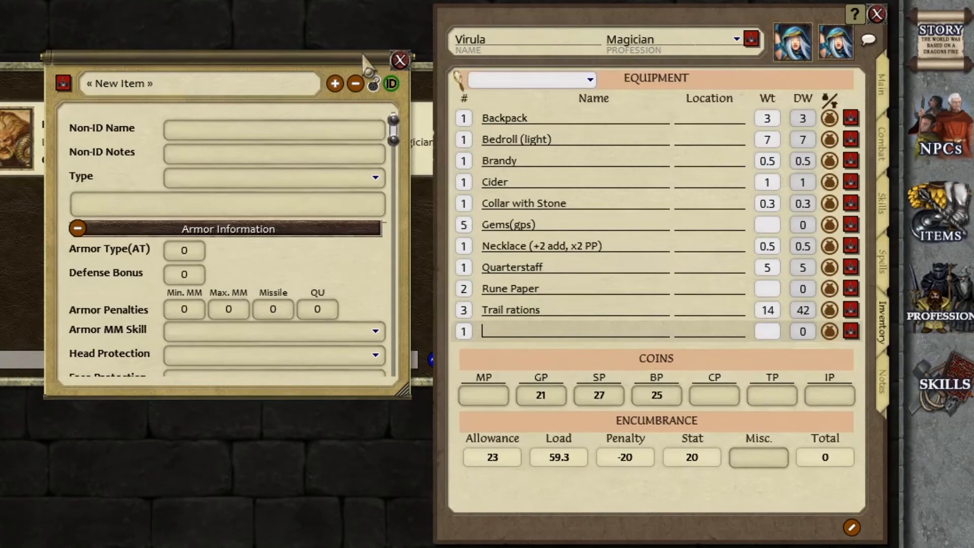
click(401, 61)
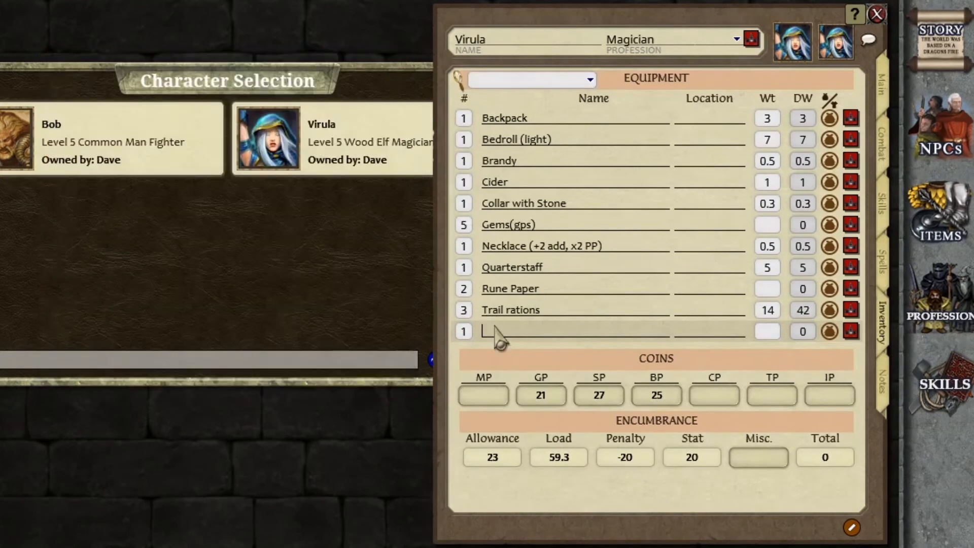
right_click(500, 338)
click(439, 381)
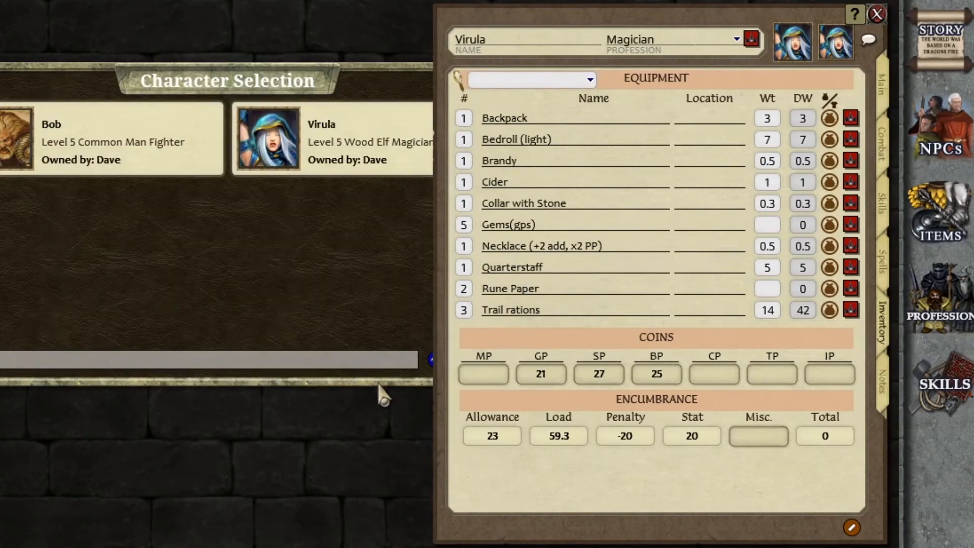
Look through the Items library, read the Affixed Daily Item details, and close both windows.
click(938, 214)
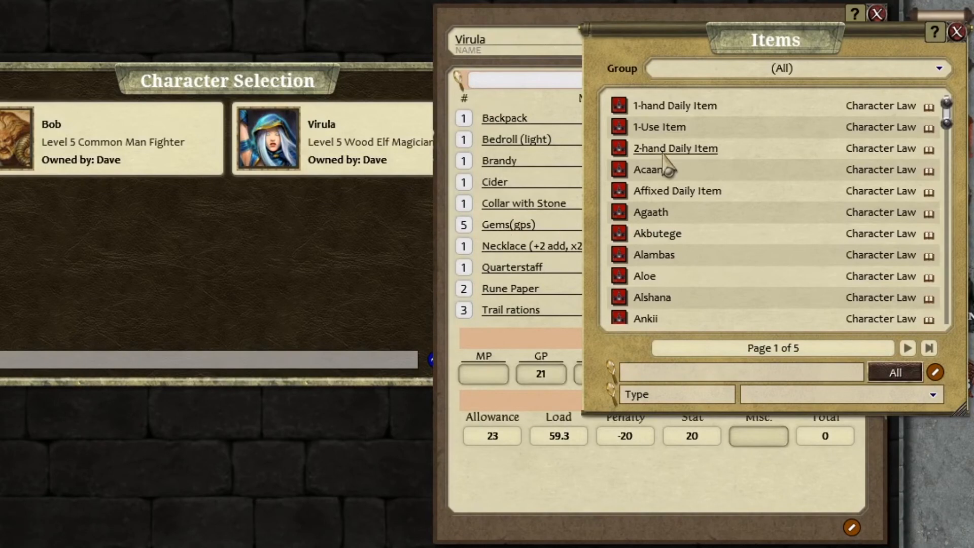
click(621, 198)
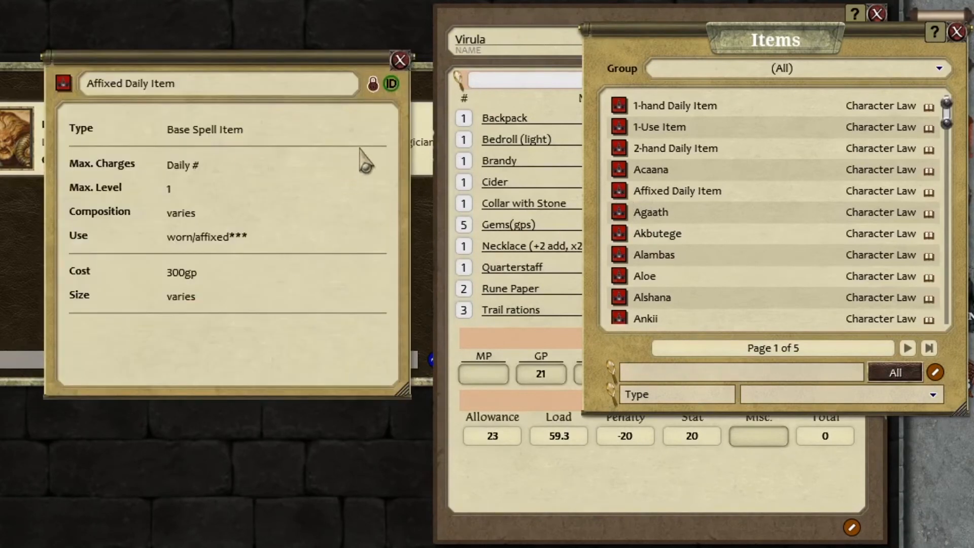
click(396, 60)
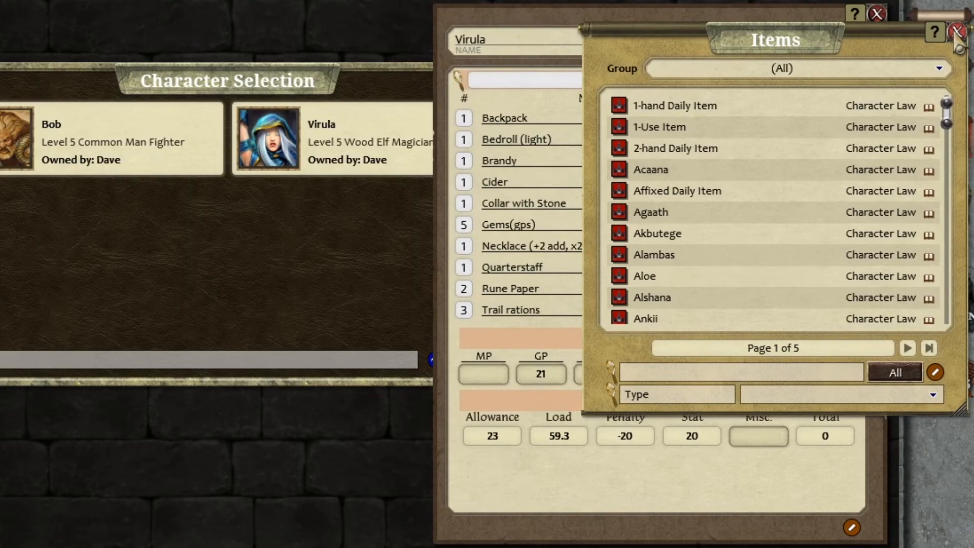
click(956, 32)
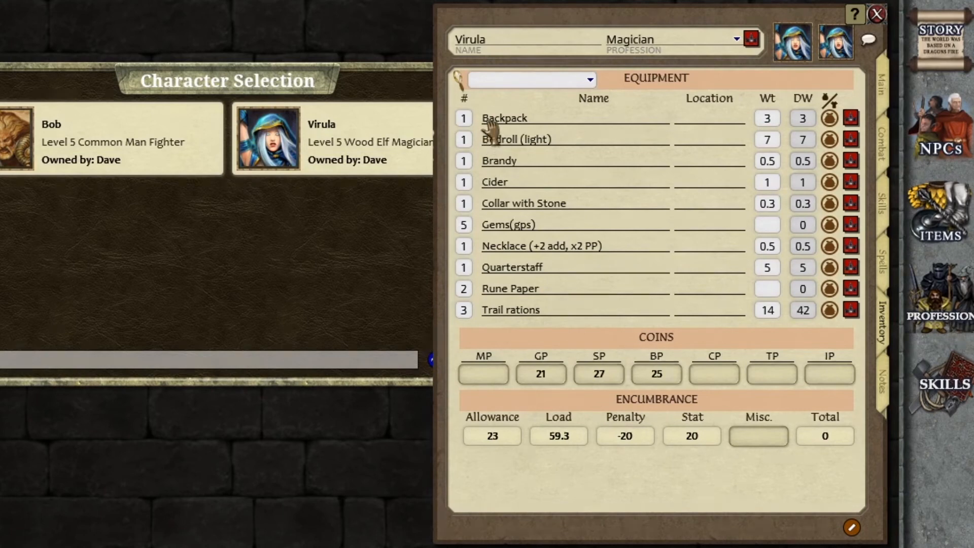
Set the location of the light bedroll and the cider in Virula's equipment to Backpack.
click(696, 138)
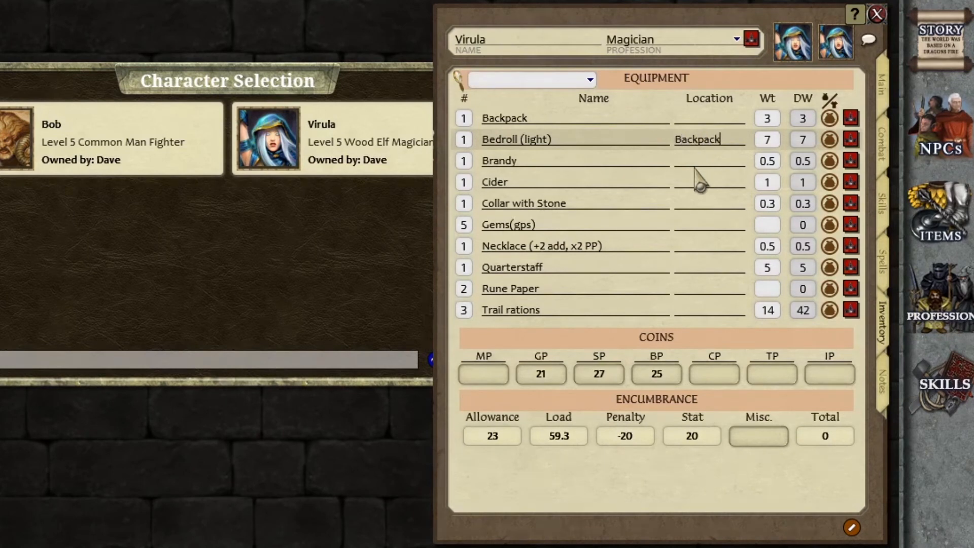
click(693, 161)
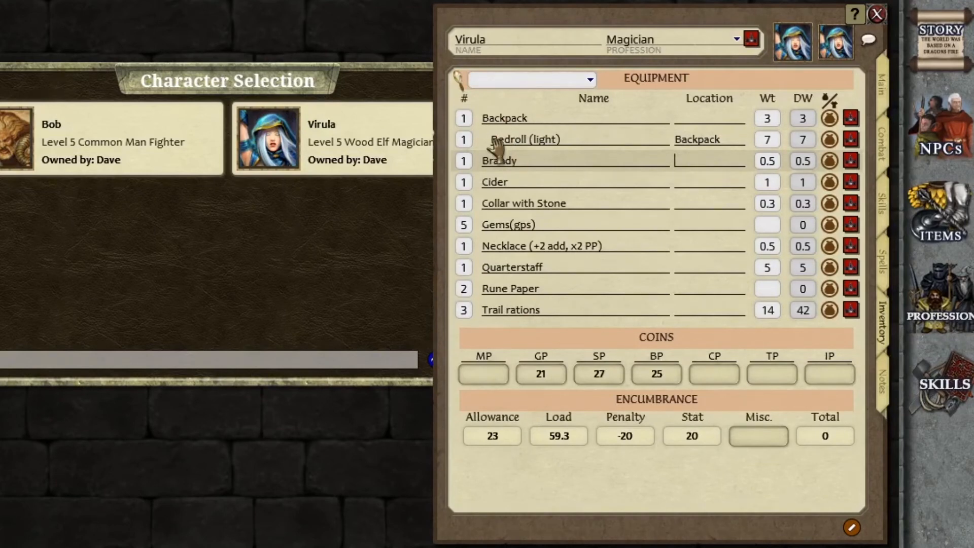
click(691, 175)
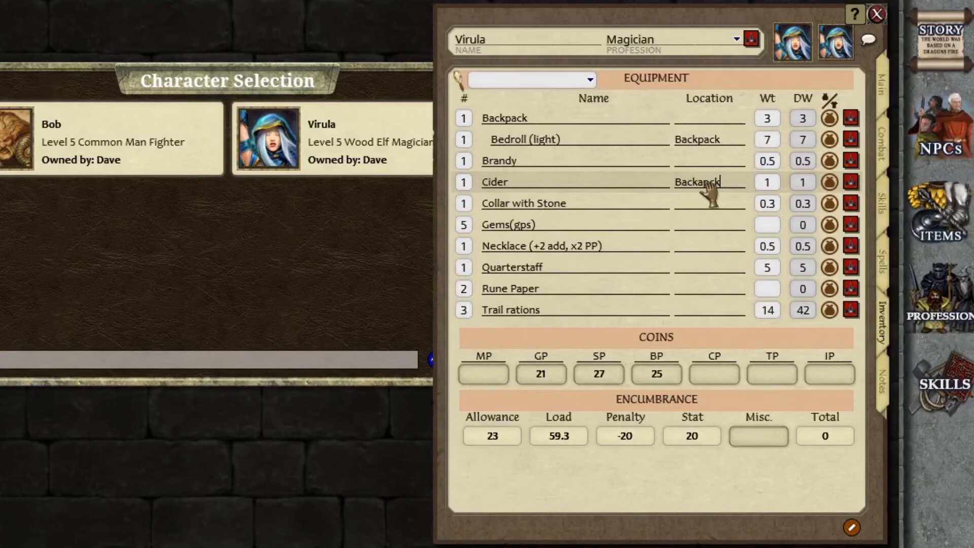
click(543, 161)
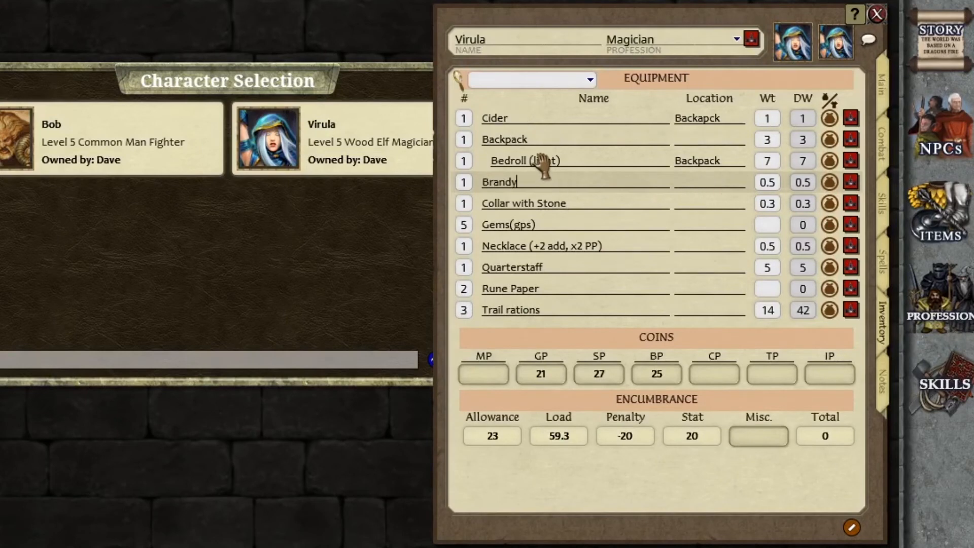
click(704, 118)
text(a)
click(698, 138)
click(704, 180)
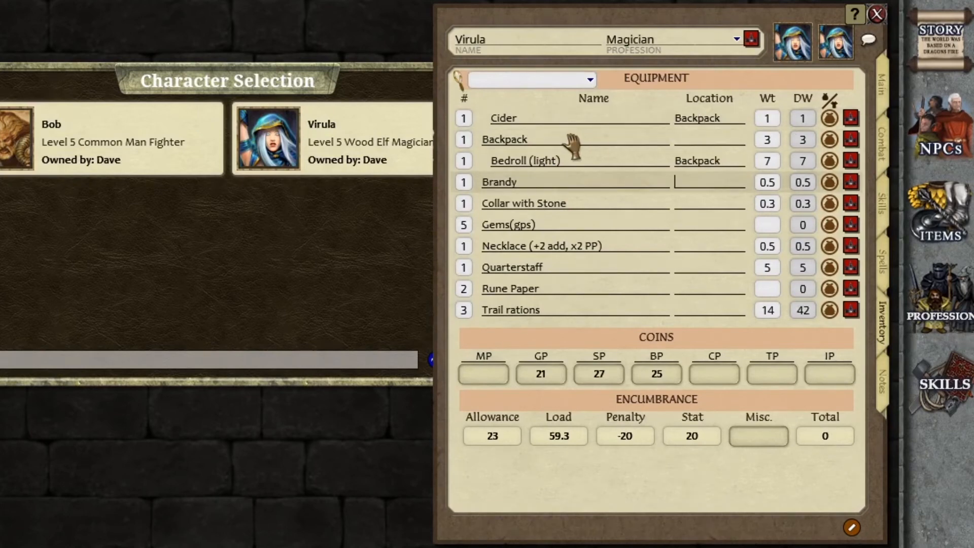
click(573, 143)
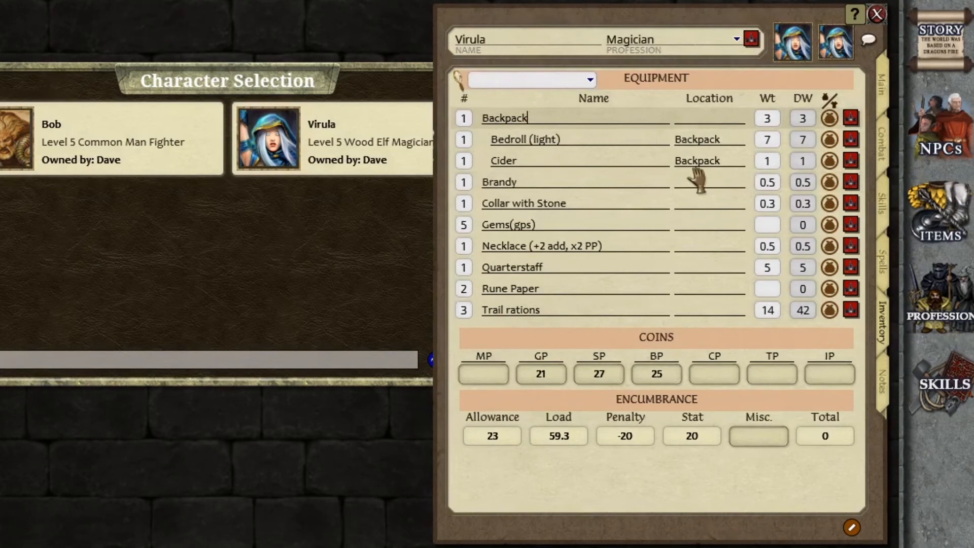
Cycle the Backpack's carry status through equipped and not carried, compare the encumbrance load, and return it to carried.
click(831, 120)
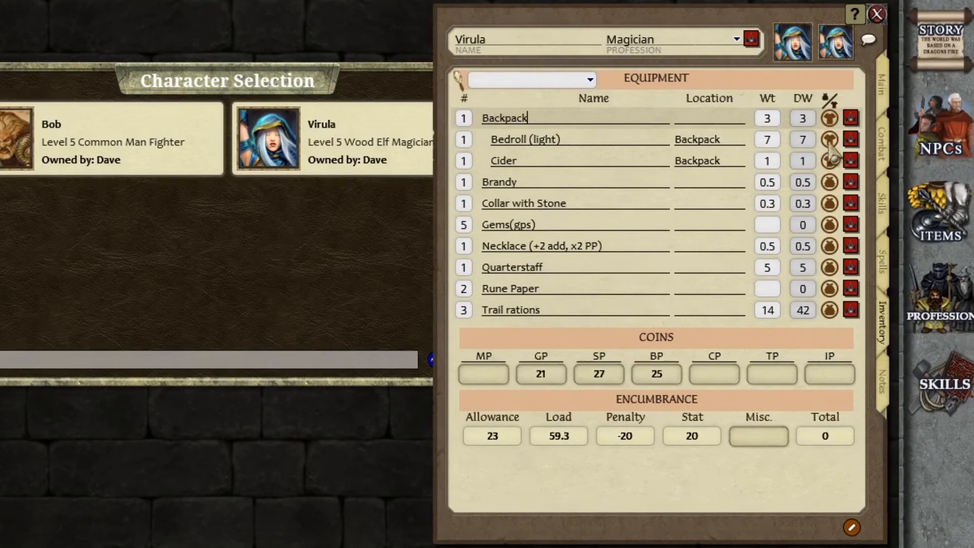
click(829, 121)
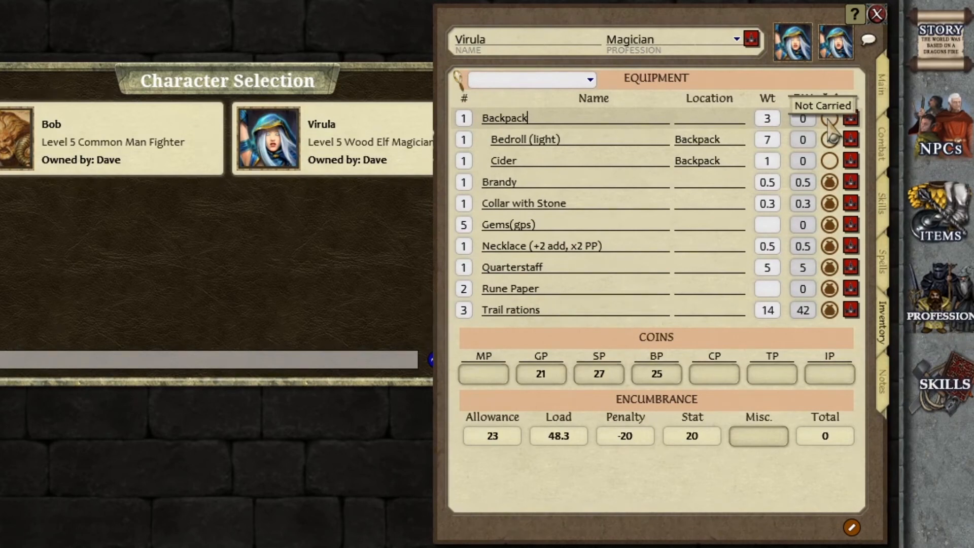
click(829, 120)
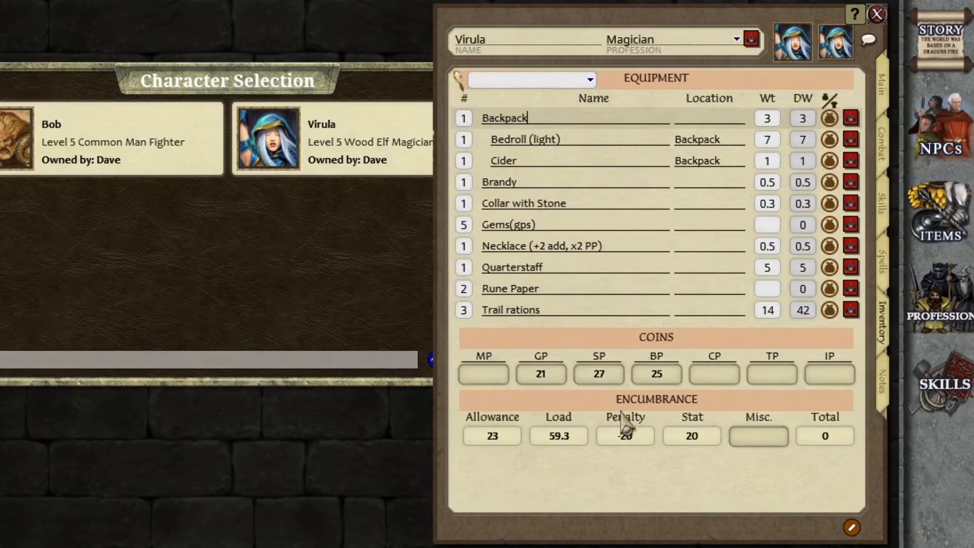
click(830, 119)
click(830, 119)
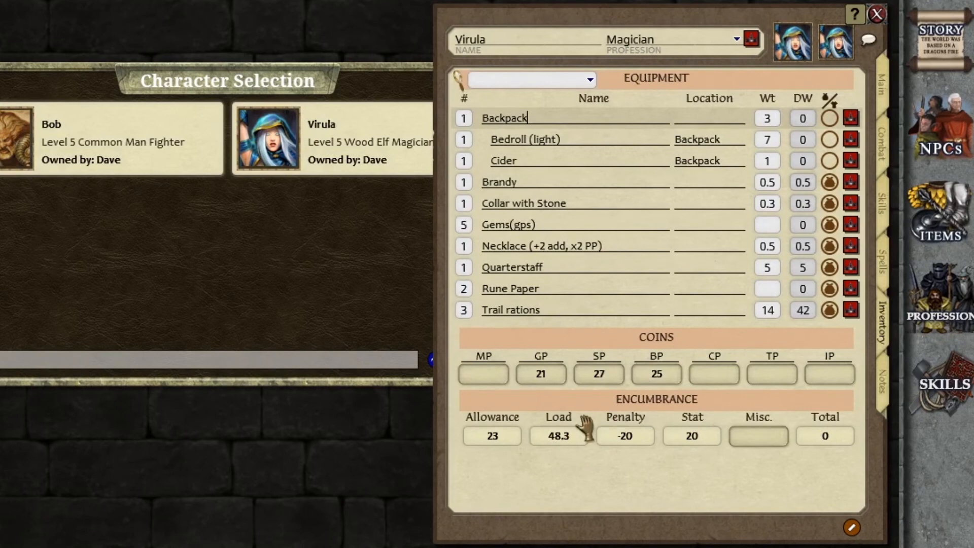
click(830, 118)
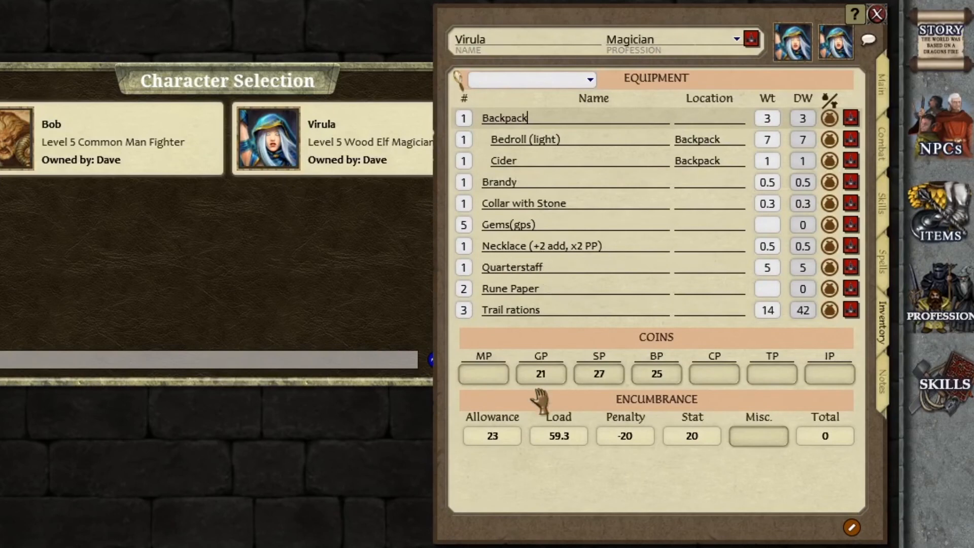
Check the coin labels, and read Virula's appearance description and notes, with a look back at her main page.
click(486, 356)
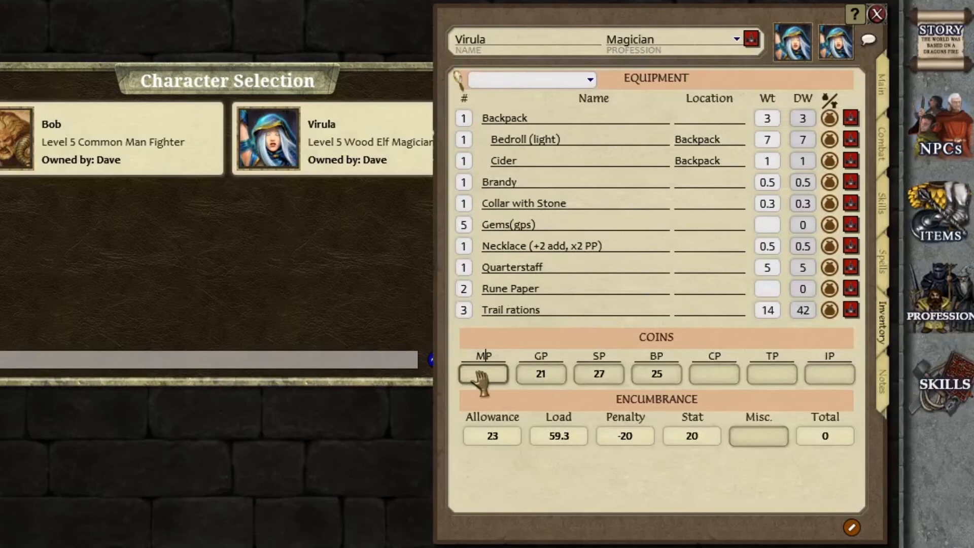
click(599, 356)
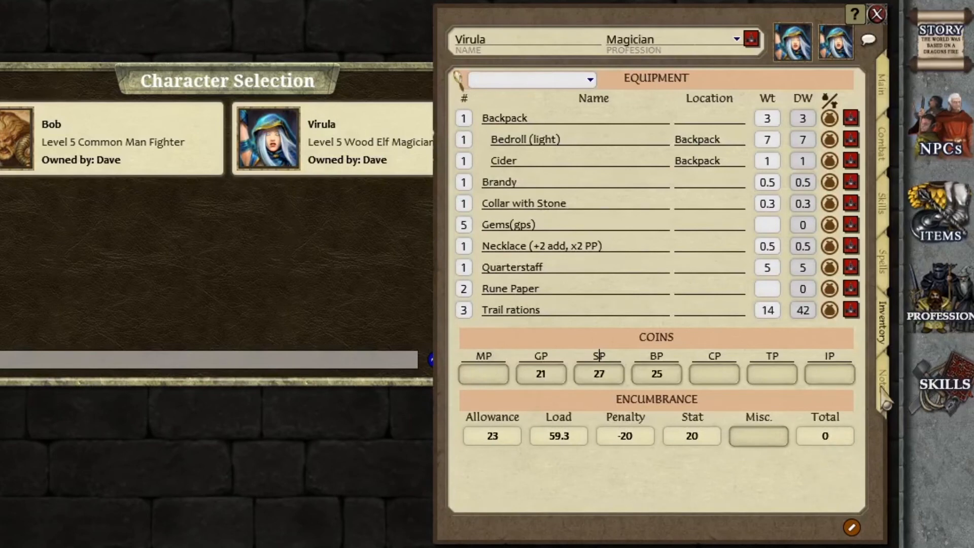
click(883, 390)
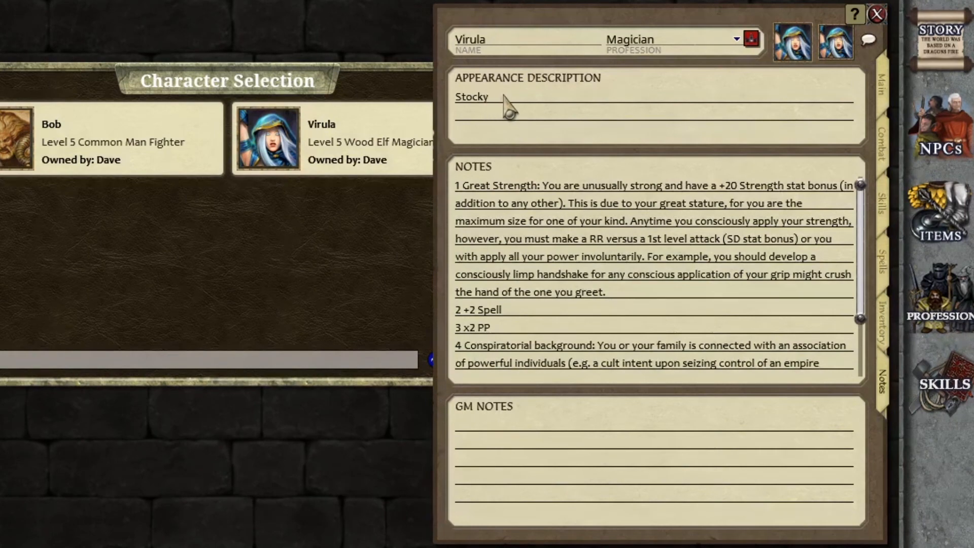
click(885, 95)
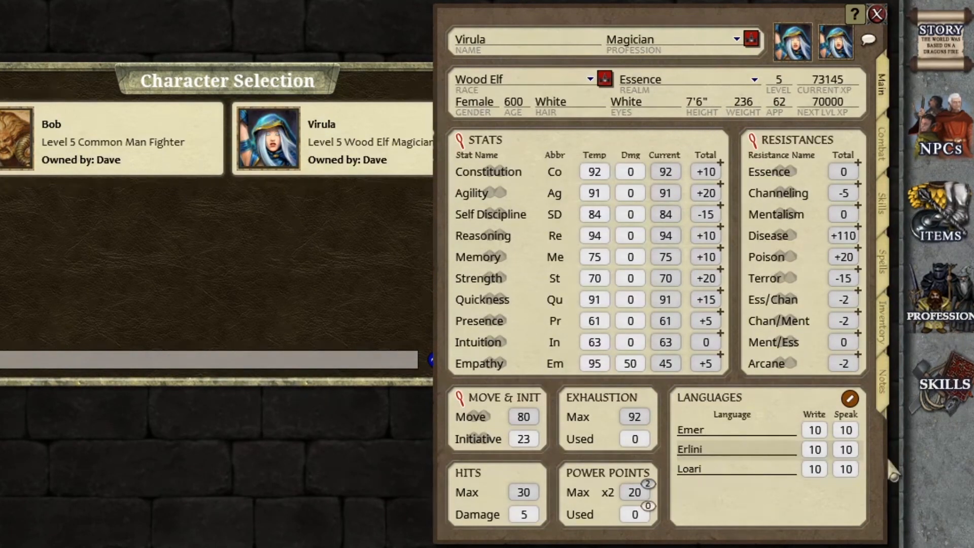
click(889, 404)
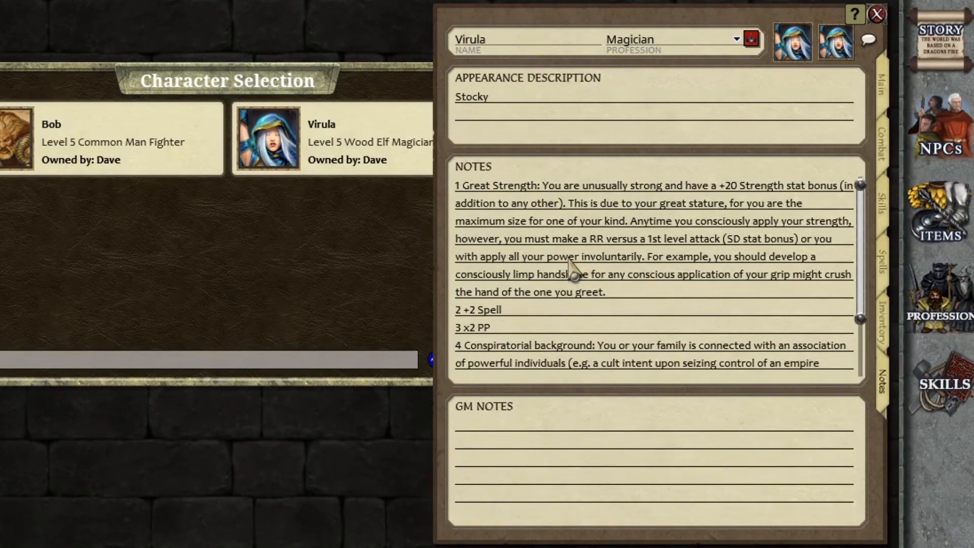
scroll(511, 213, down, 1)
scroll(513, 218, down, 3)
scroll(513, 219, up, 4)
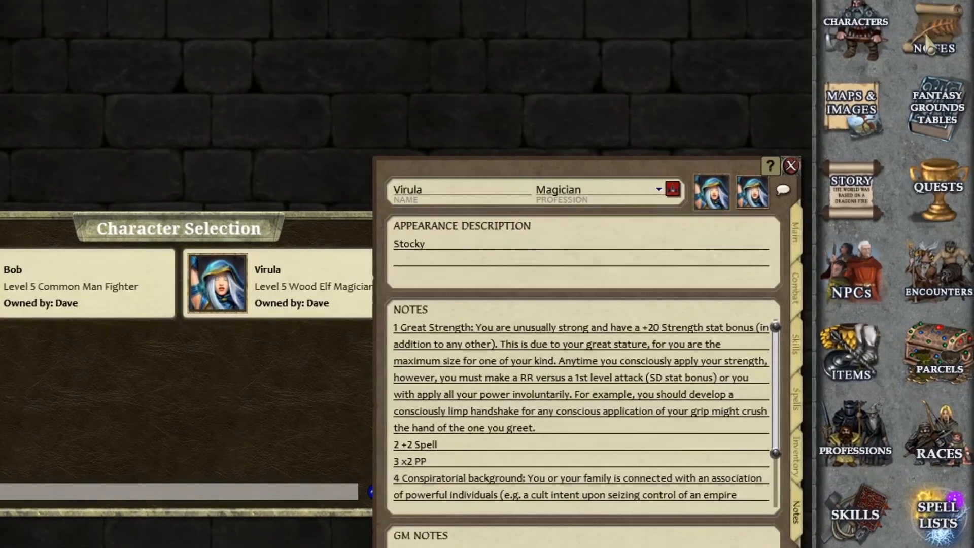
Create a campaign note named dfdsf, fill its body with placeholder lines starting with "dffds dddfdf", and close it.
click(934, 31)
right_click(137, 238)
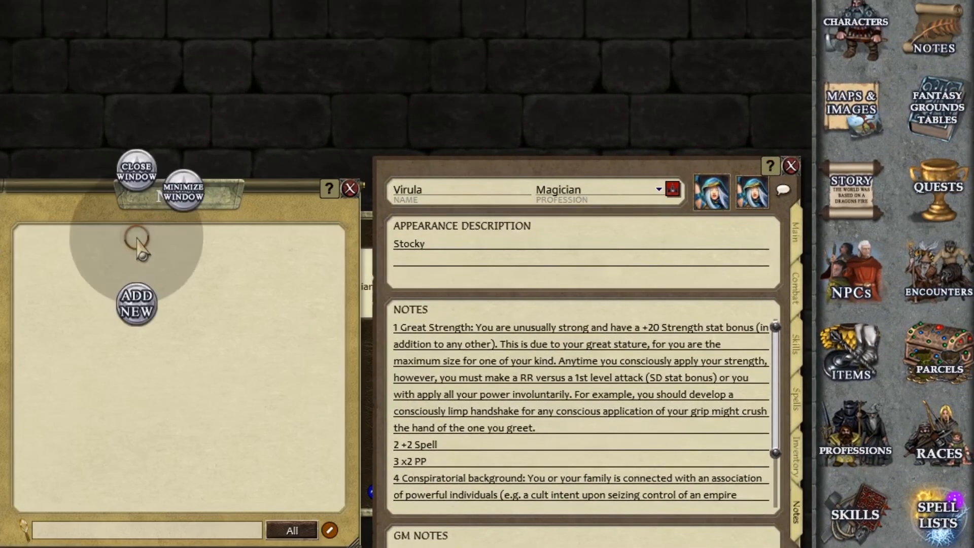
click(138, 316)
text(dfdsf)
click(159, 311)
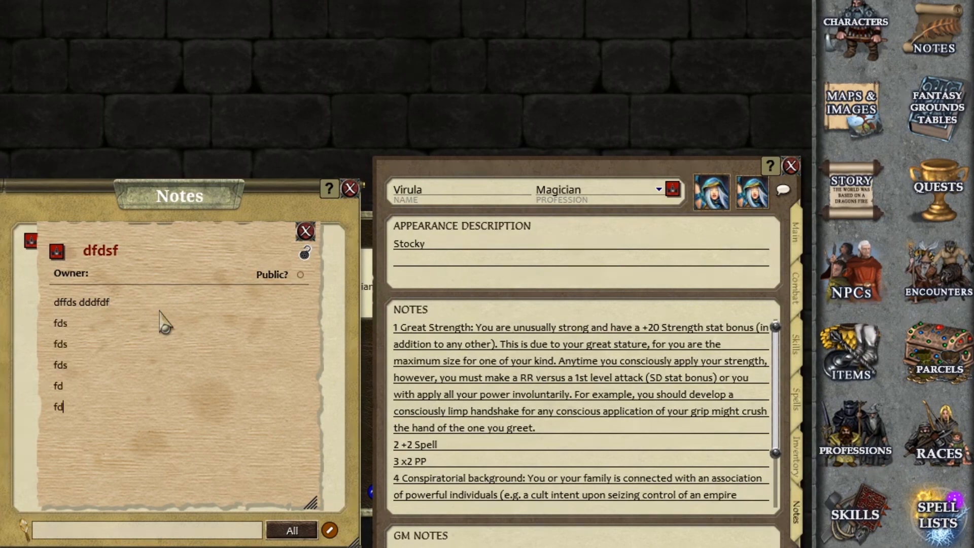
click(305, 231)
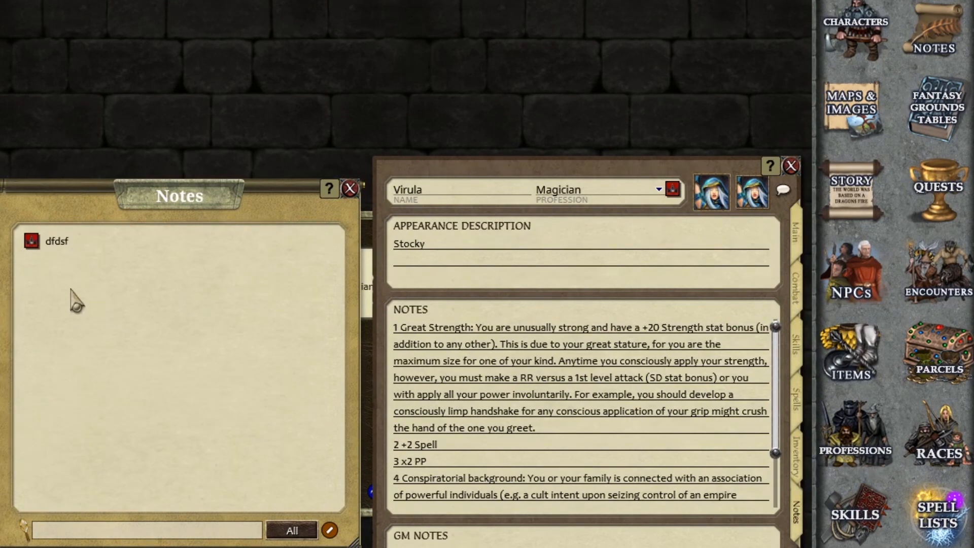
Reopen the dfdsf note to check its public setting, delete the note, and close the Notes list.
click(31, 241)
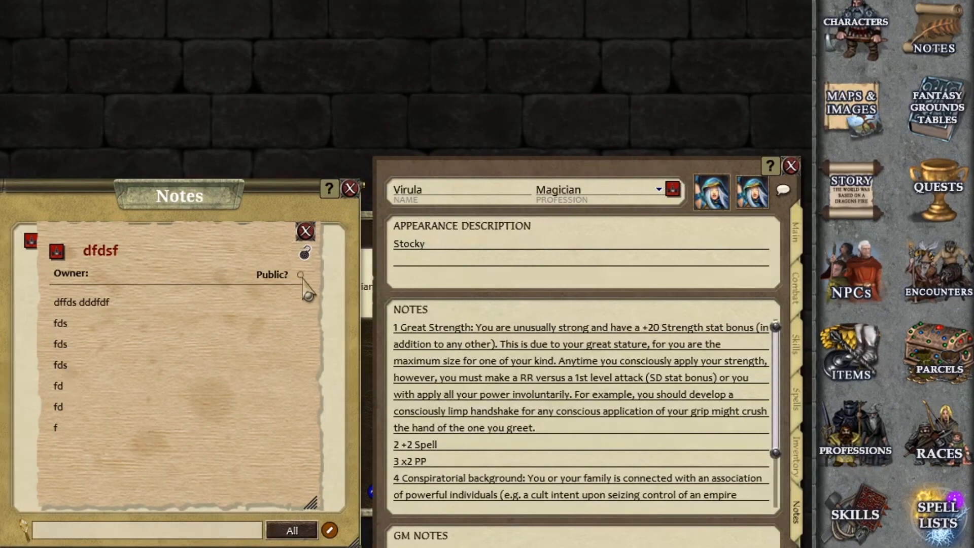
click(305, 231)
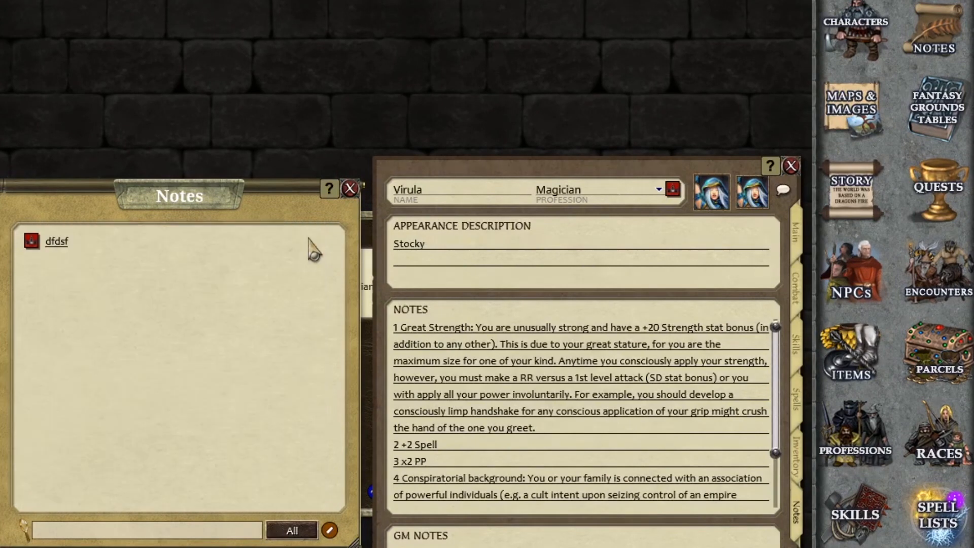
right_click(32, 241)
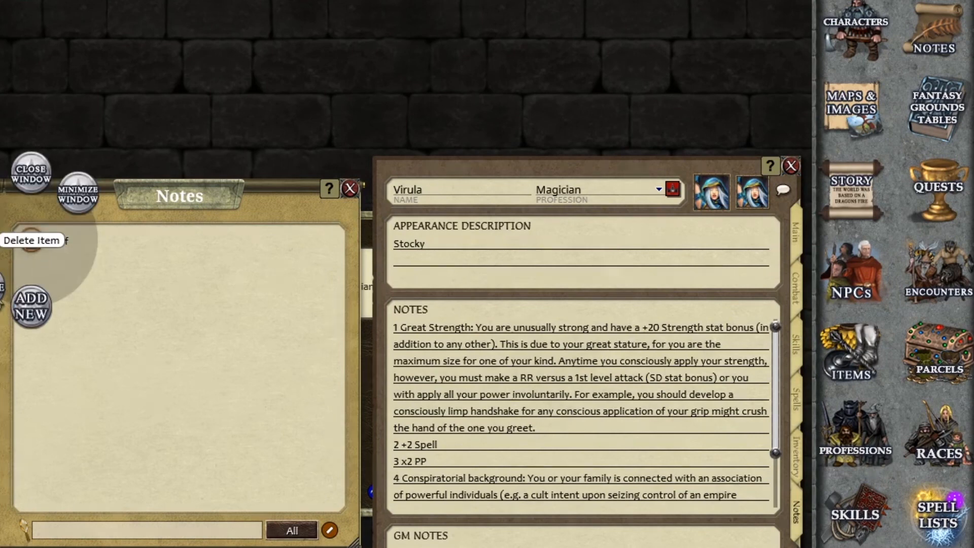
click(32, 241)
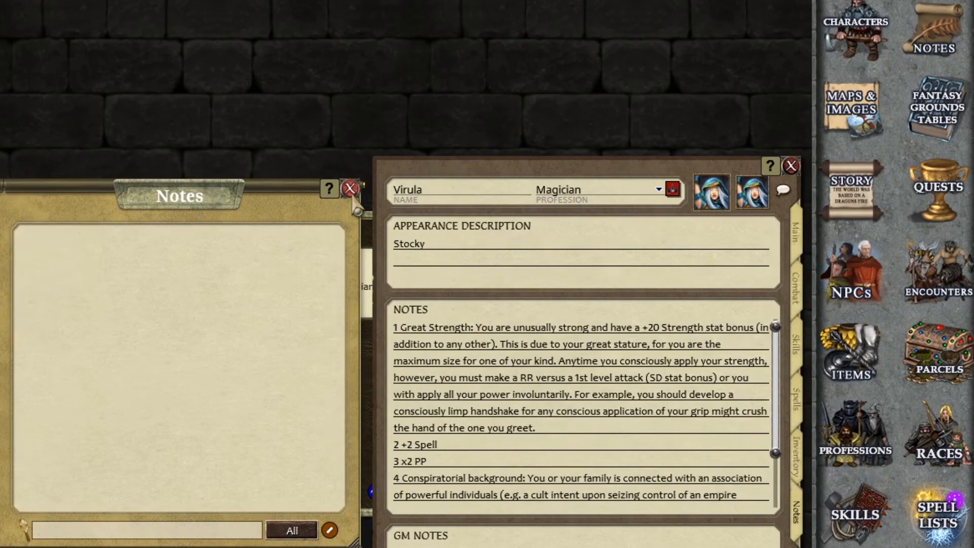
click(350, 188)
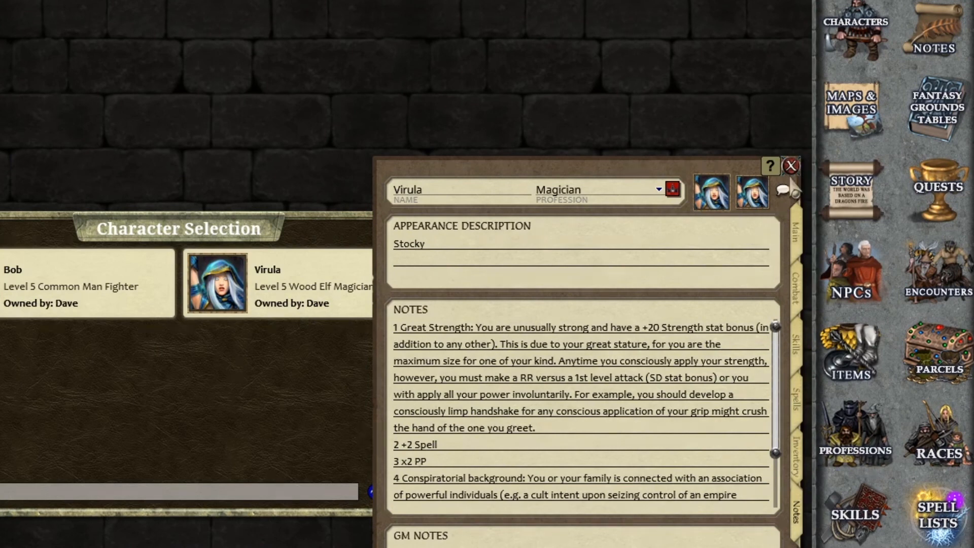
Close Virula's character sheet.
click(791, 166)
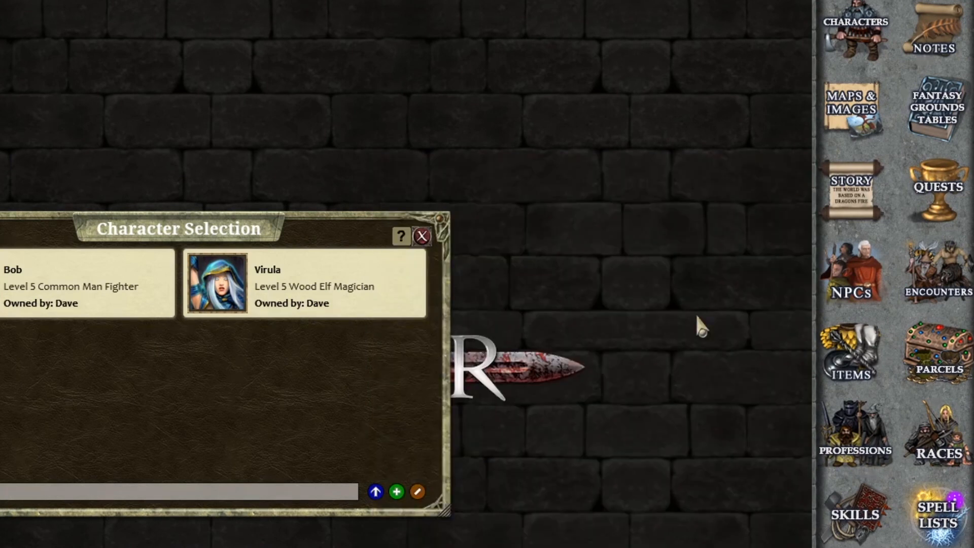